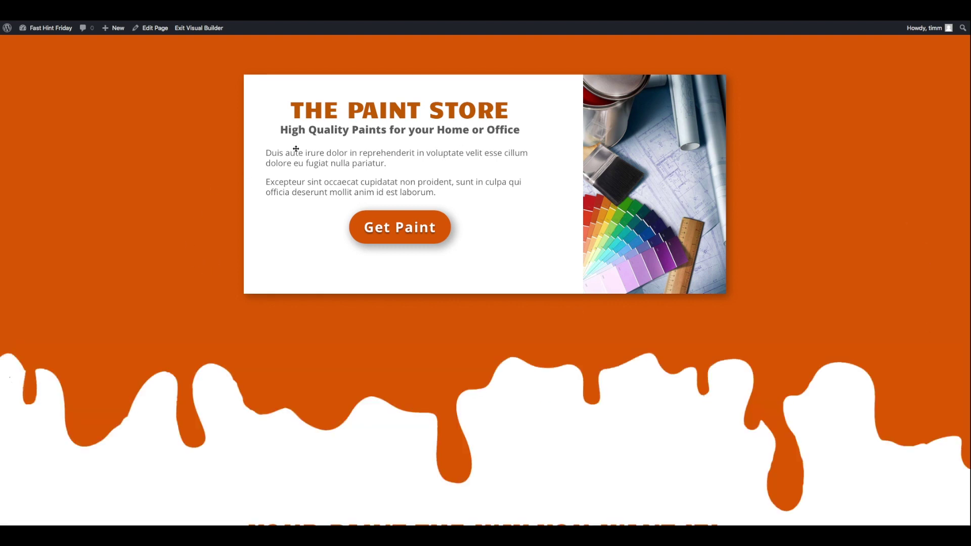
pyautogui.scroll(-1, 180, 251)
pyautogui.scroll(-1, 181, 251)
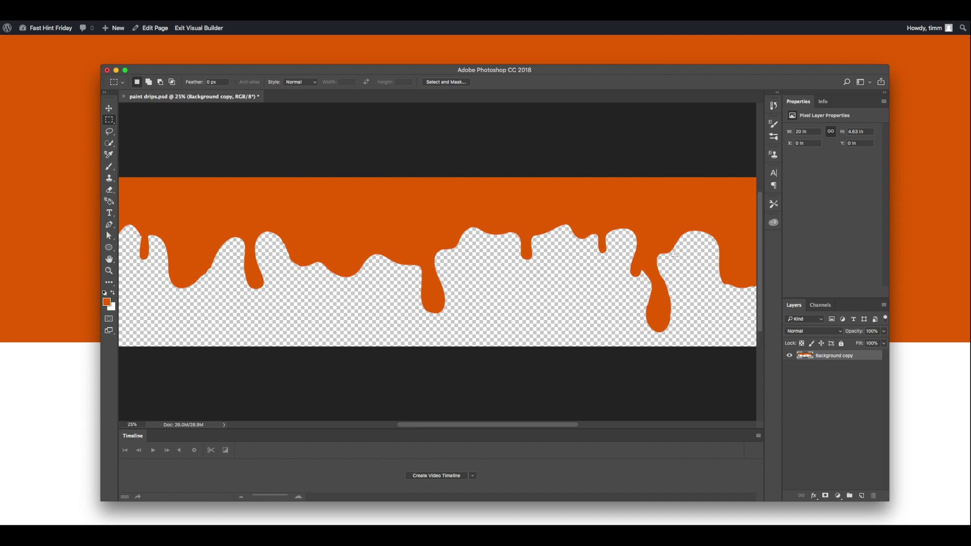
# Review the paint-drips image's Export As settings, keeping format GIF and Bilinear resampling.
pyautogui.hotkey('ctrl', 'alt', 'shift', 'w')
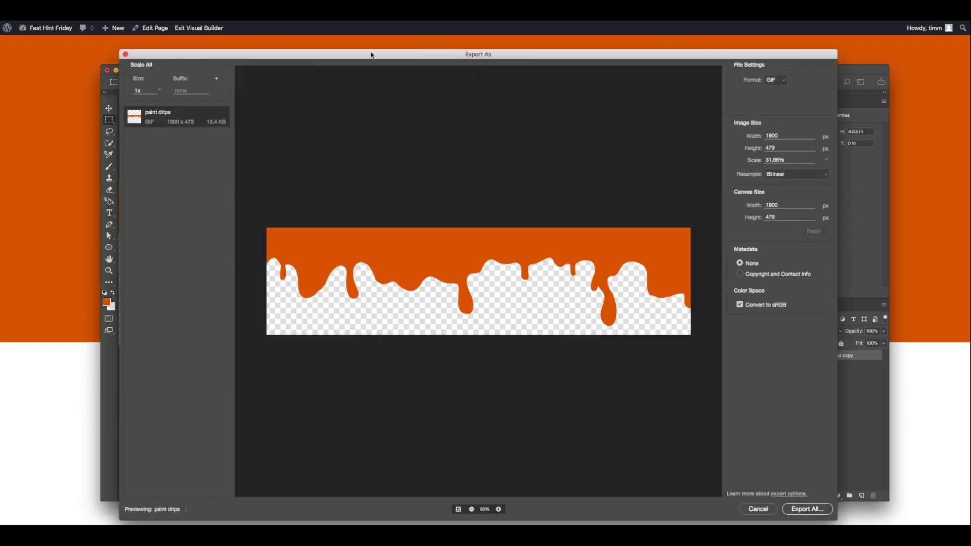
pyautogui.moveTo(370, 57); pyautogui.dragTo(365, 50)
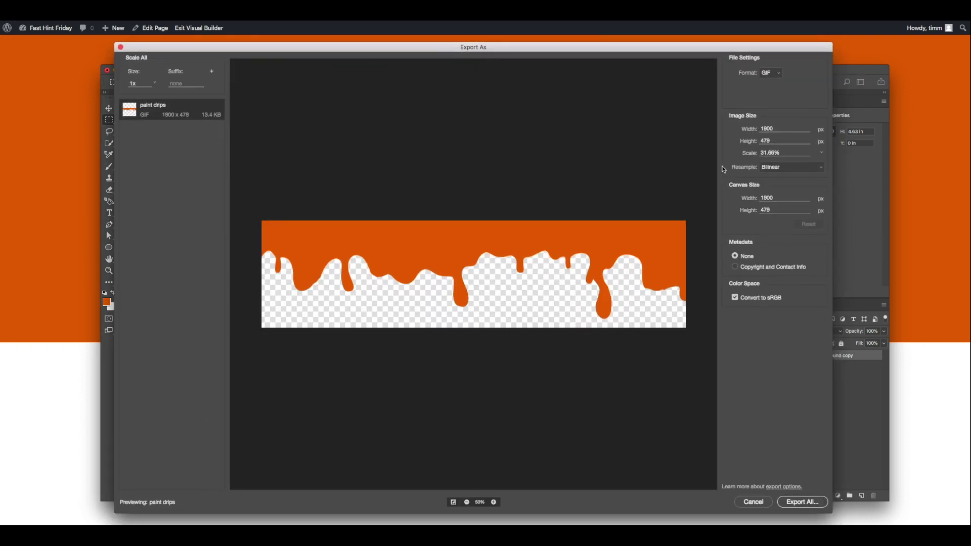
pyautogui.click(780, 75)
pyautogui.click(802, 170)
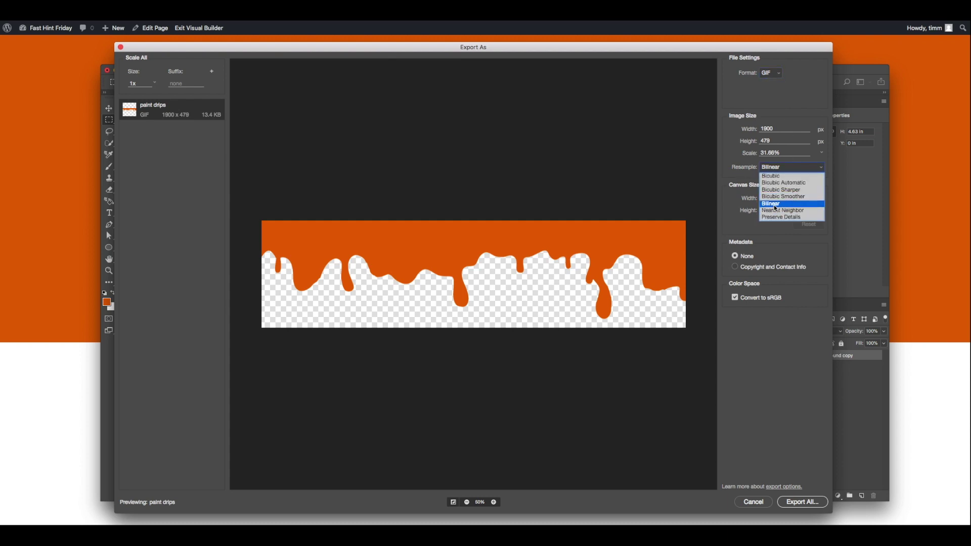
pyautogui.click(802, 204)
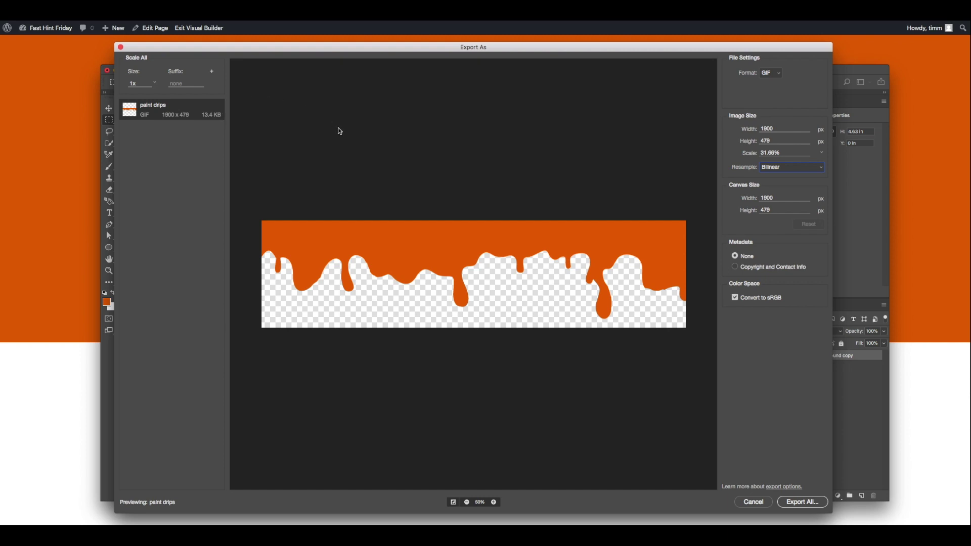
# Leave the export dialog without exporting and return to the Paint Store page.
pyautogui.click(120, 48)
pyautogui.click(90, 119)
pyautogui.moveTo(459, 341)
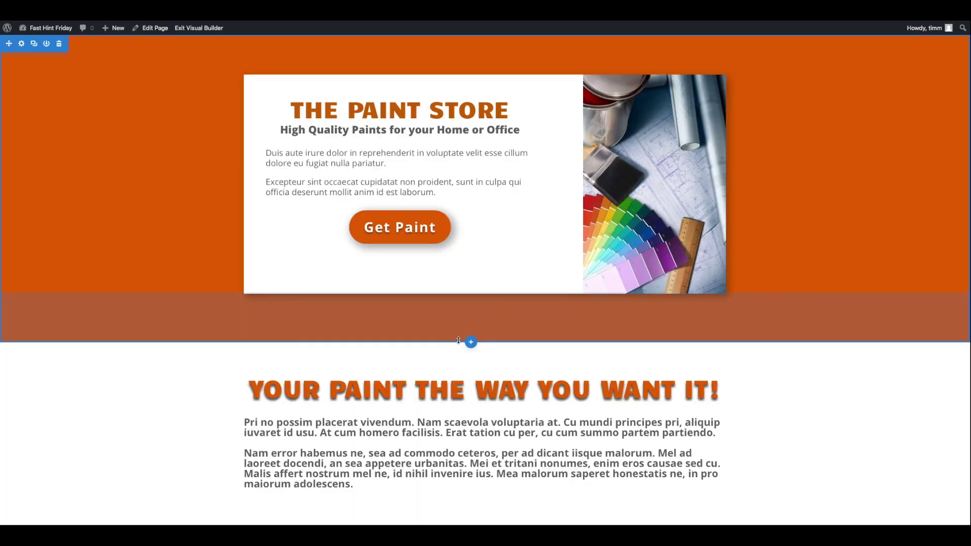
# Add a regular one-column section below the hero holding a default Divider module.
pyautogui.click(471, 344)
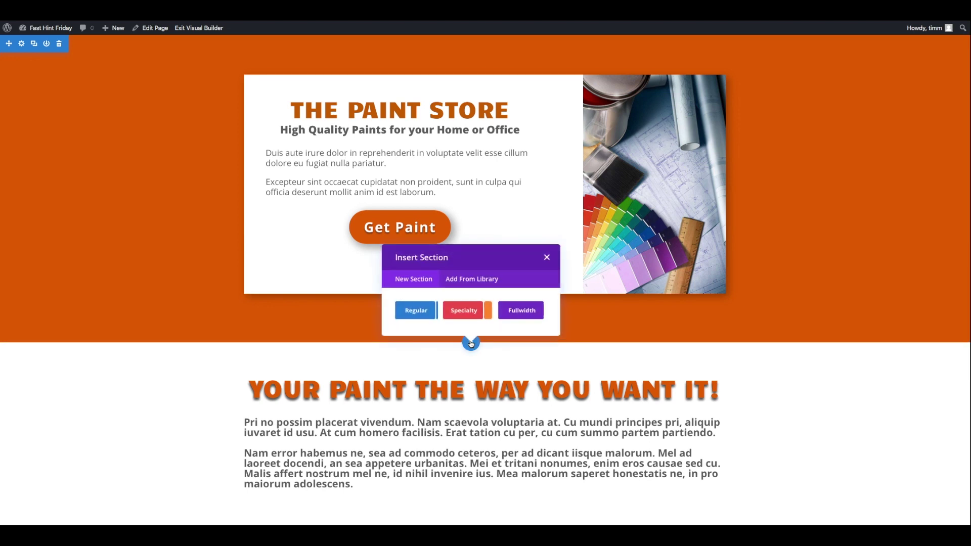
pyautogui.click(423, 315)
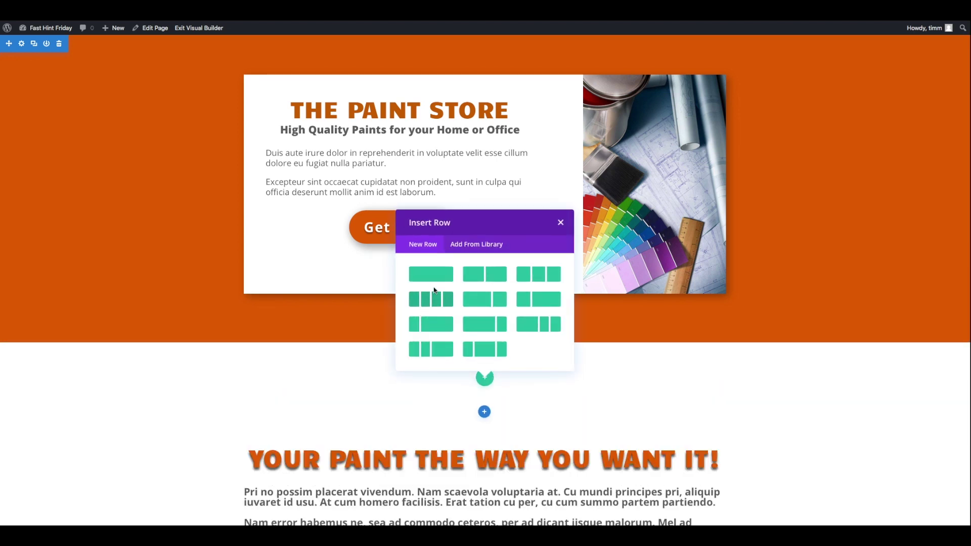
pyautogui.click(437, 275)
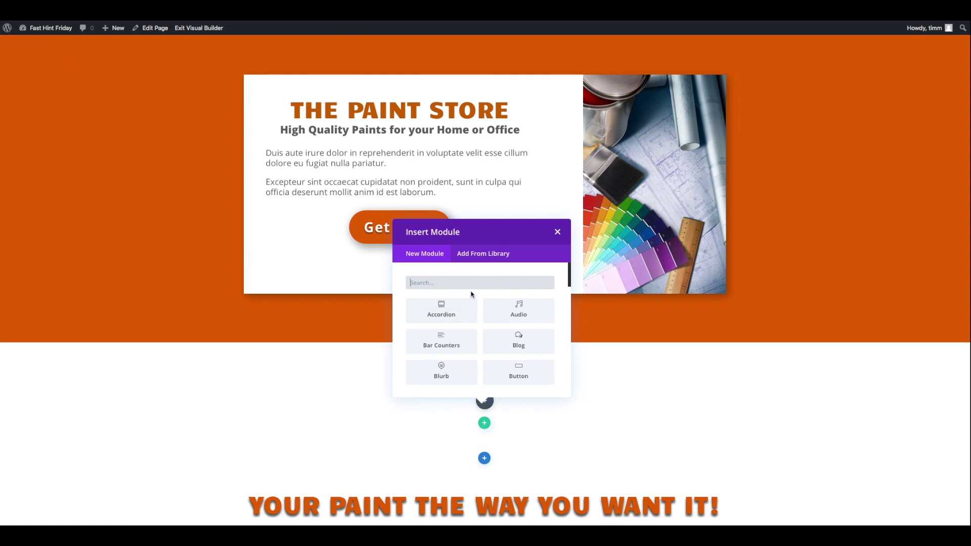
pyautogui.write('div')
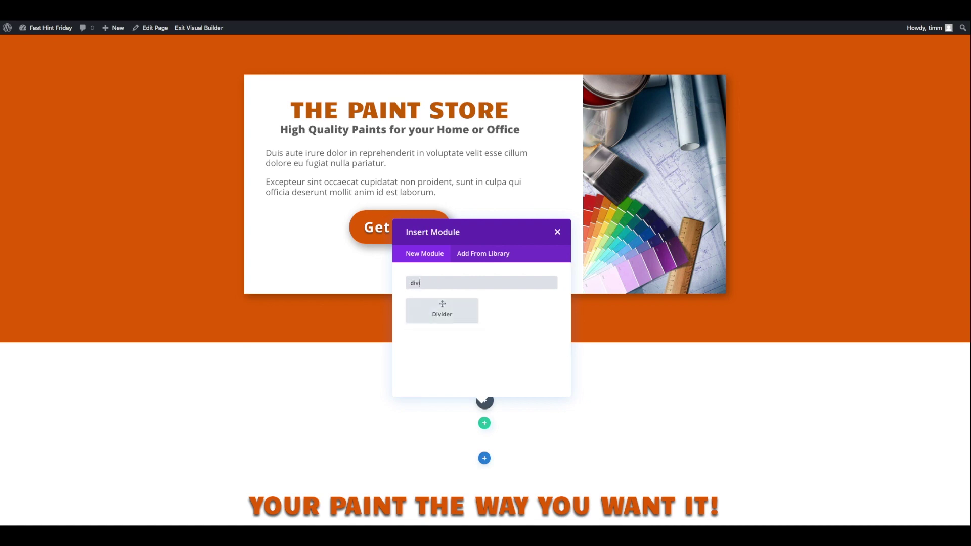
pyautogui.click(458, 306)
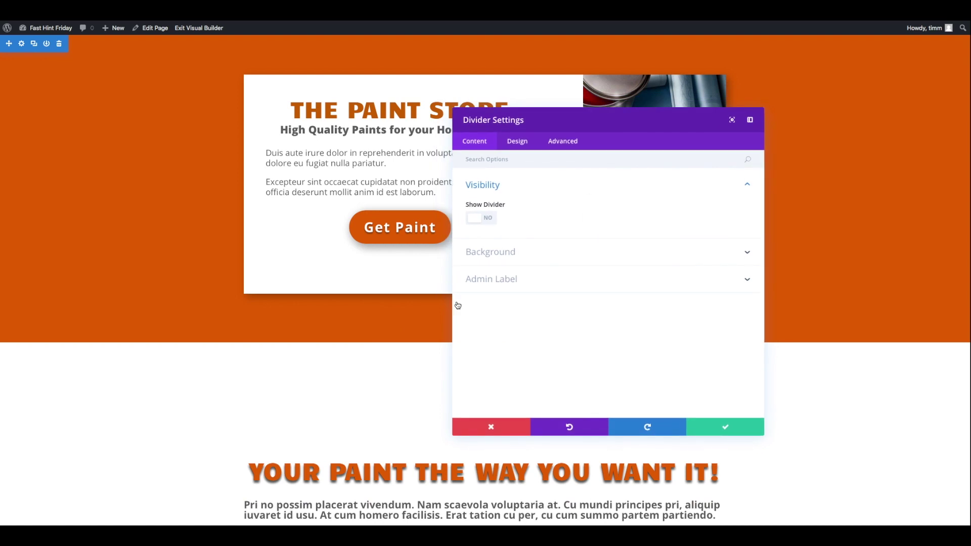
pyautogui.click(761, 430)
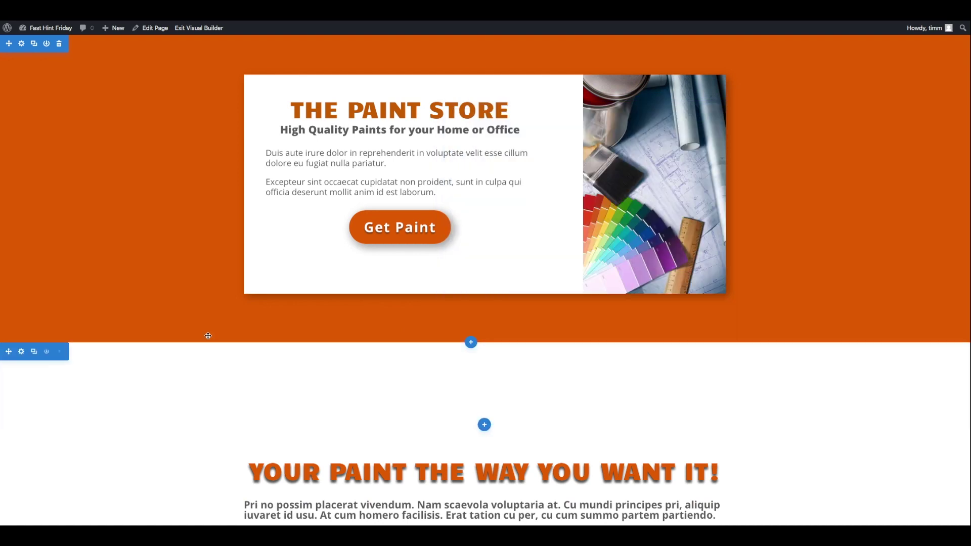
pyautogui.moveTo(486, 384)
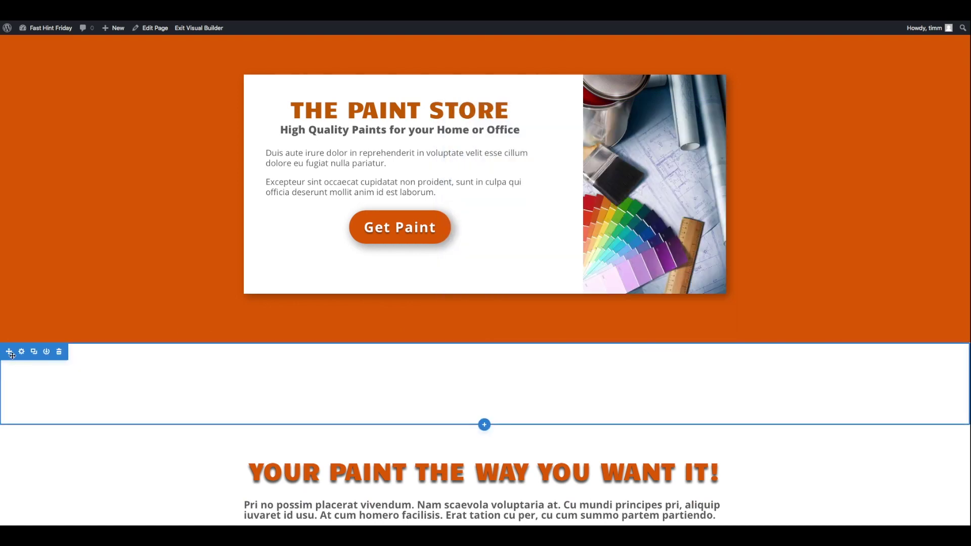
# Set the paint-drips image from the media library as the new section's background image.
pyautogui.click(21, 352)
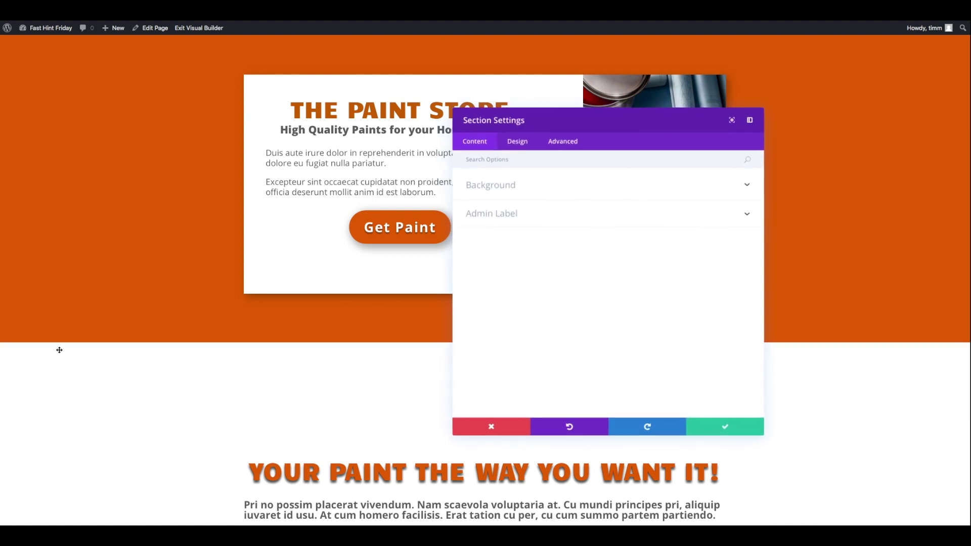
pyautogui.click(499, 190)
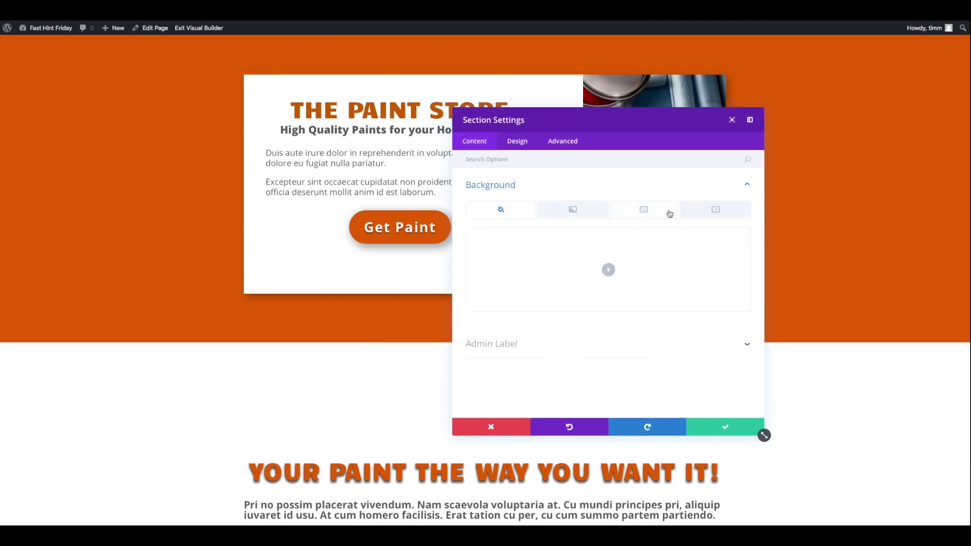
pyautogui.click(651, 213)
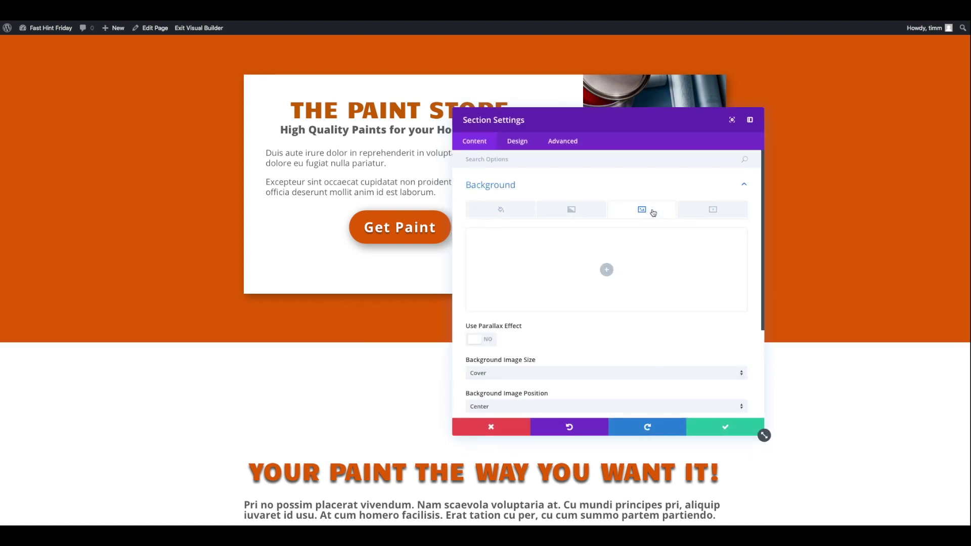
pyautogui.click(607, 269)
pyautogui.click(395, 263)
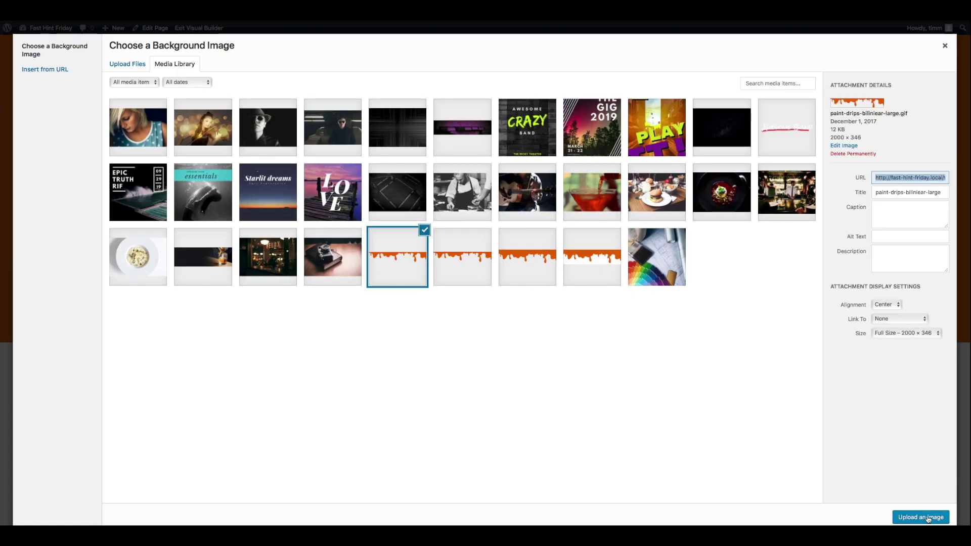
pyautogui.click(921, 518)
pyautogui.moveTo(763, 435)
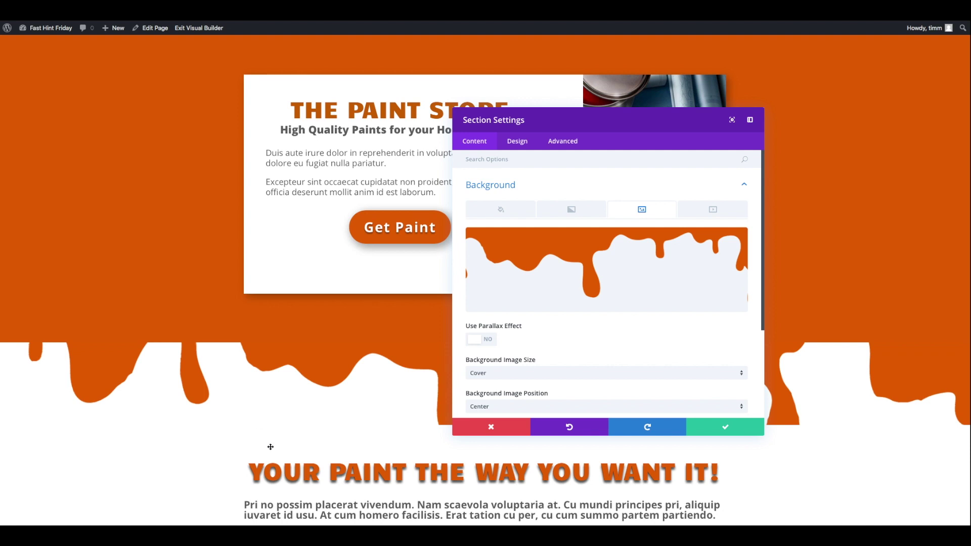
# Give the drip section 14% top and 0px bottom padding, save, and shrink the next section's top padding.
pyautogui.click(516, 142)
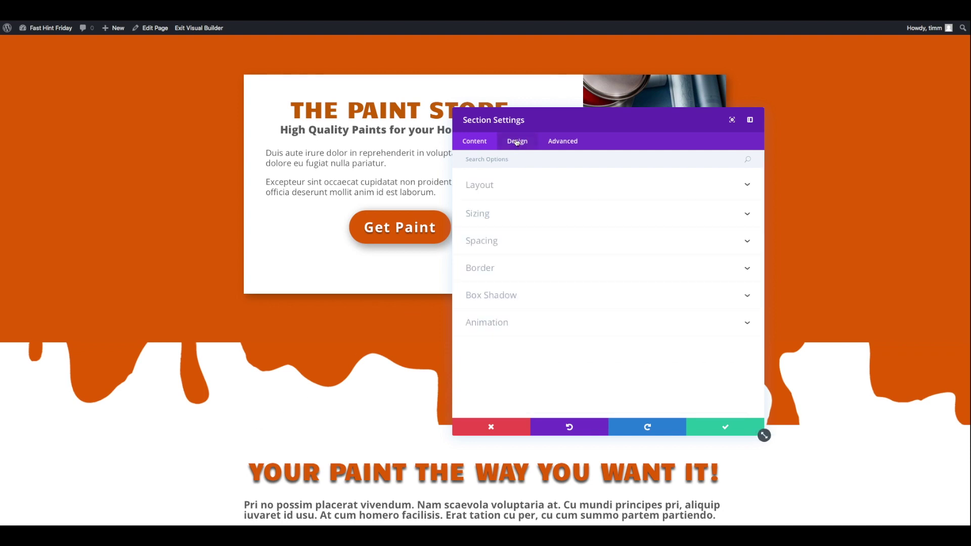
pyautogui.click(501, 240)
pyautogui.write('1')
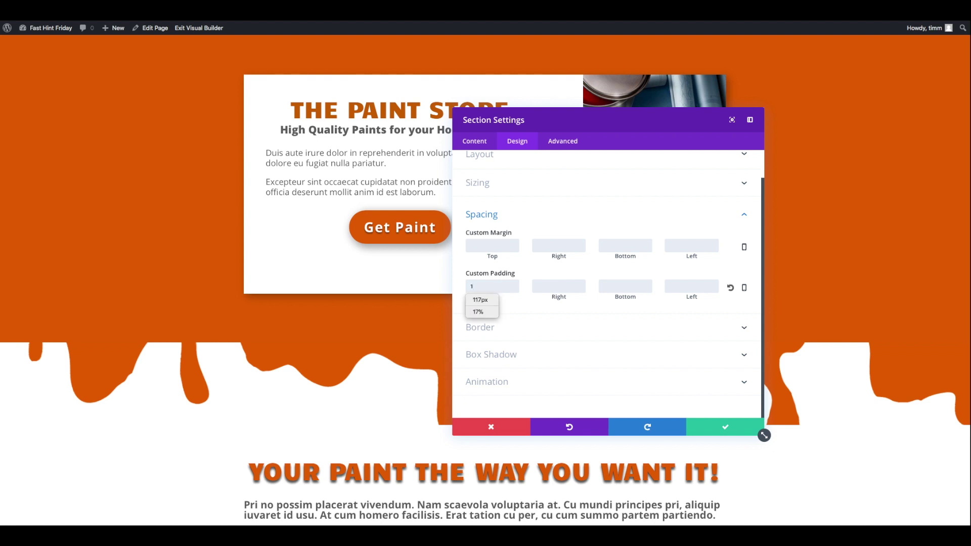
pyautogui.write('5')
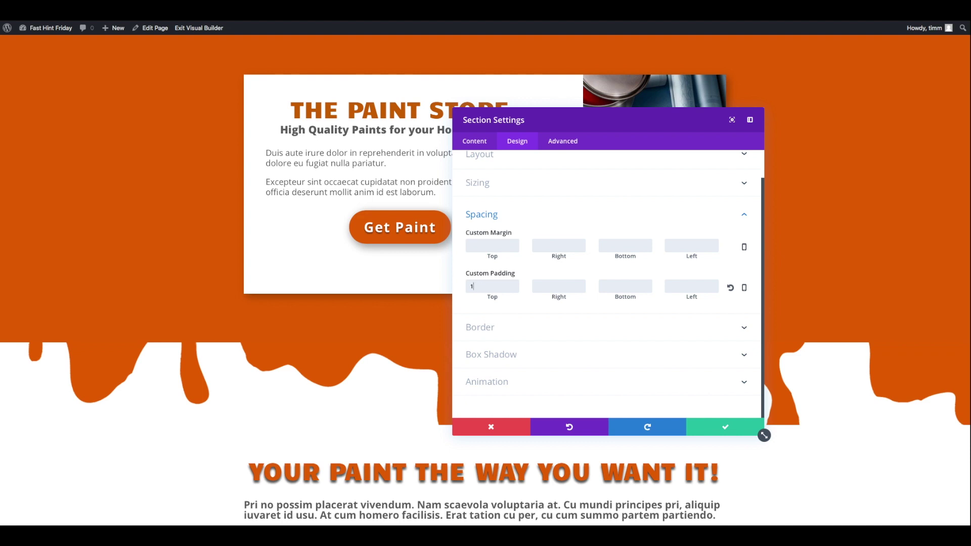
pyautogui.write('4%')
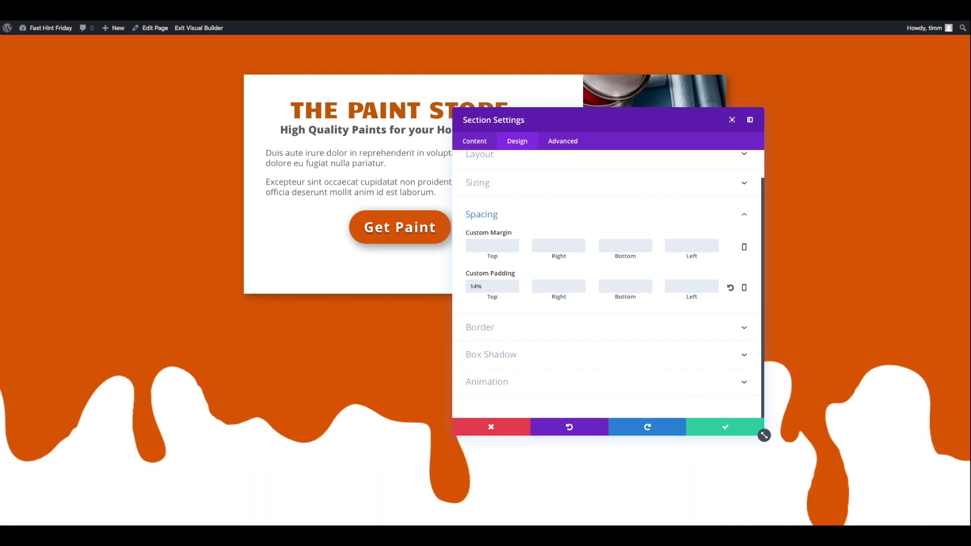
pyautogui.click(625, 285)
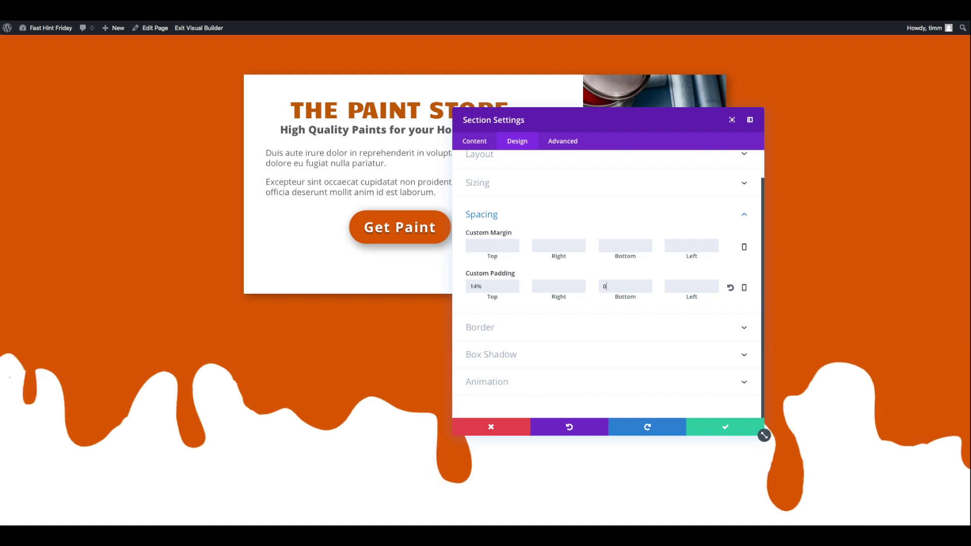
pyautogui.write('0px')
pyautogui.click(725, 430)
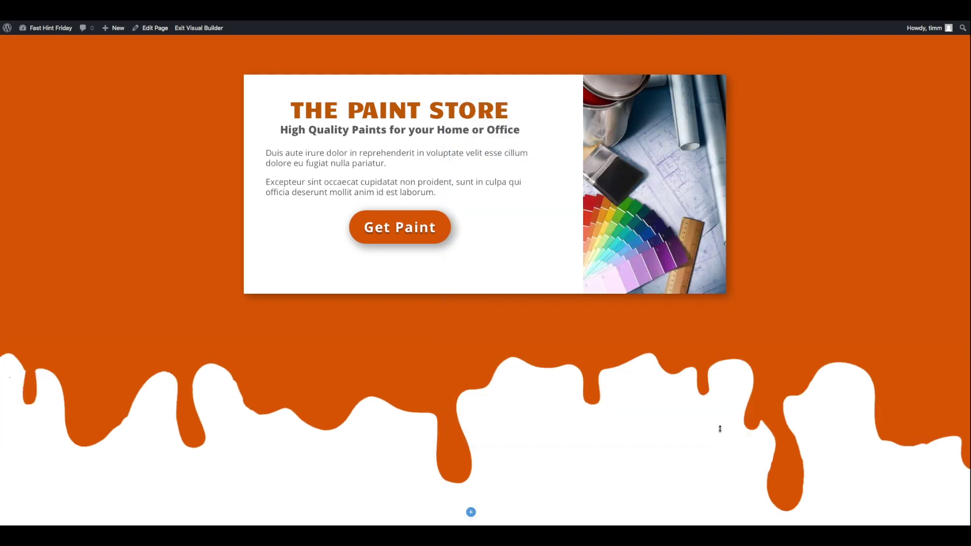
pyautogui.scroll(-1, 607, 410)
pyautogui.scroll(-2, 607, 410)
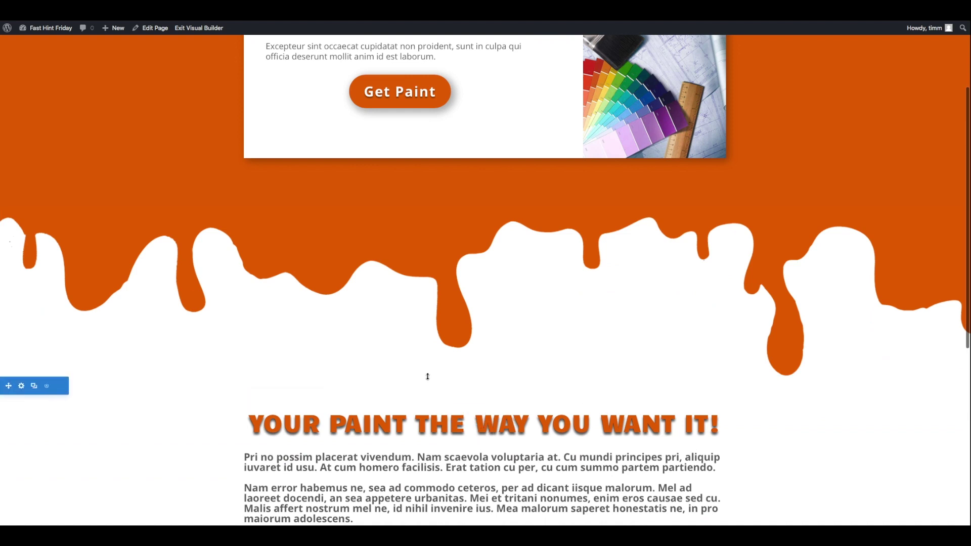
pyautogui.moveTo(213, 392)
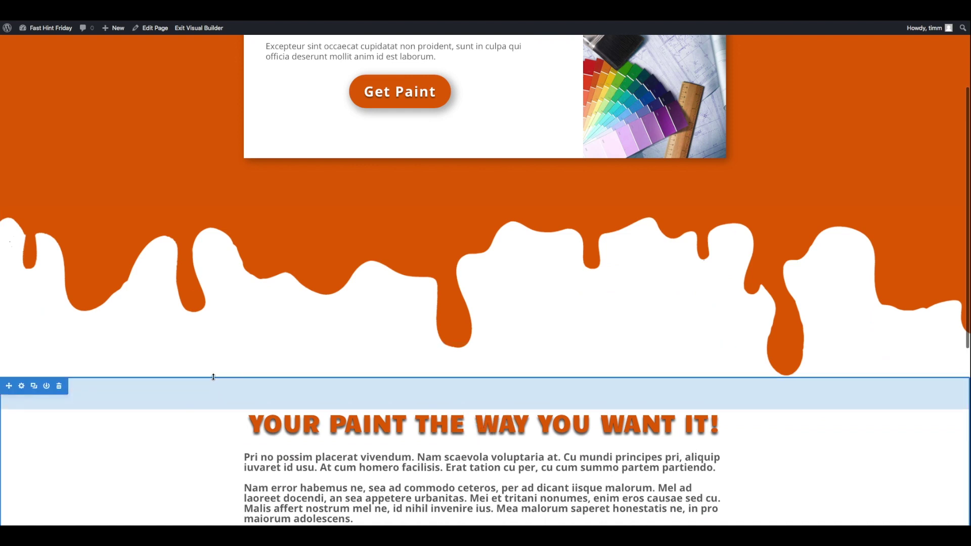
pyautogui.moveTo(213, 377); pyautogui.dragTo(218, 325)
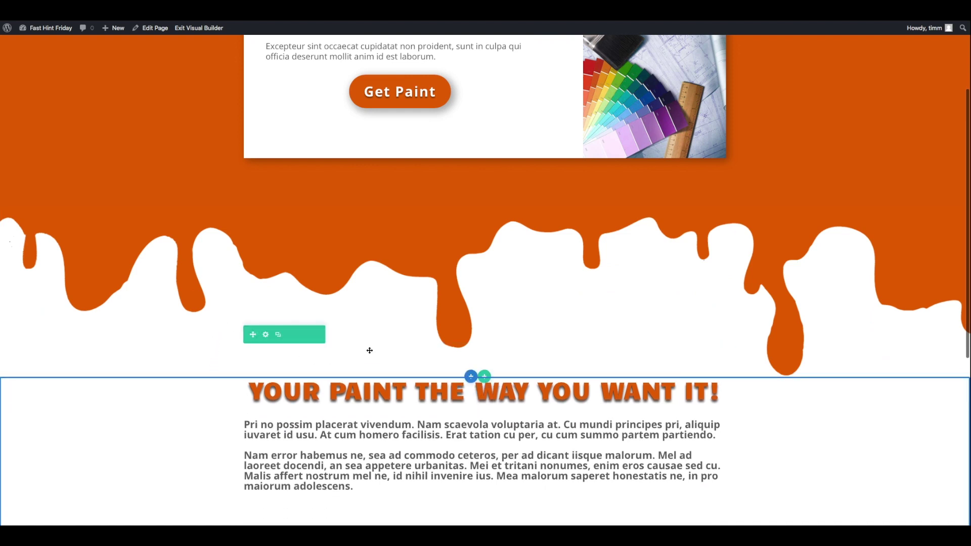
pyautogui.scroll(1, 384, 339)
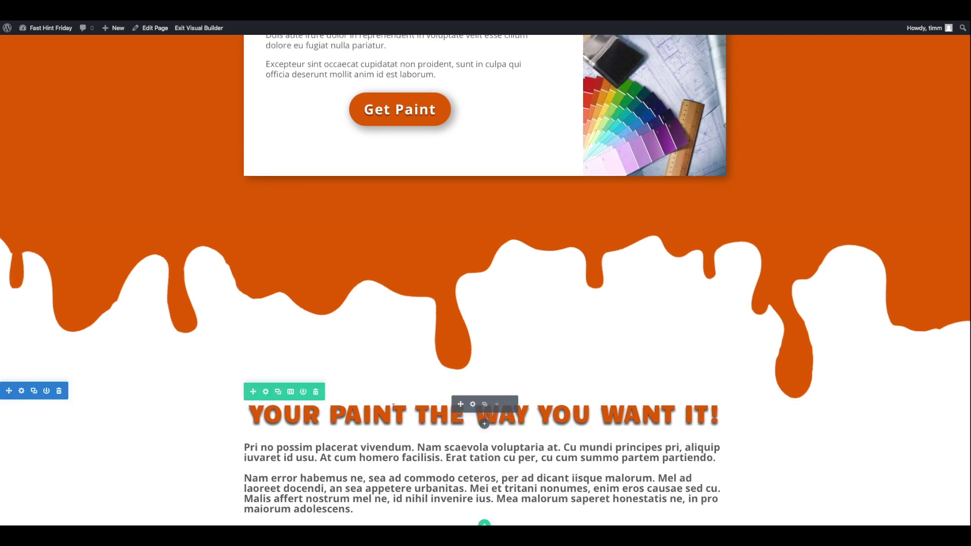
pyautogui.scroll(2, 384, 340)
pyautogui.scroll(-1, 409, 414)
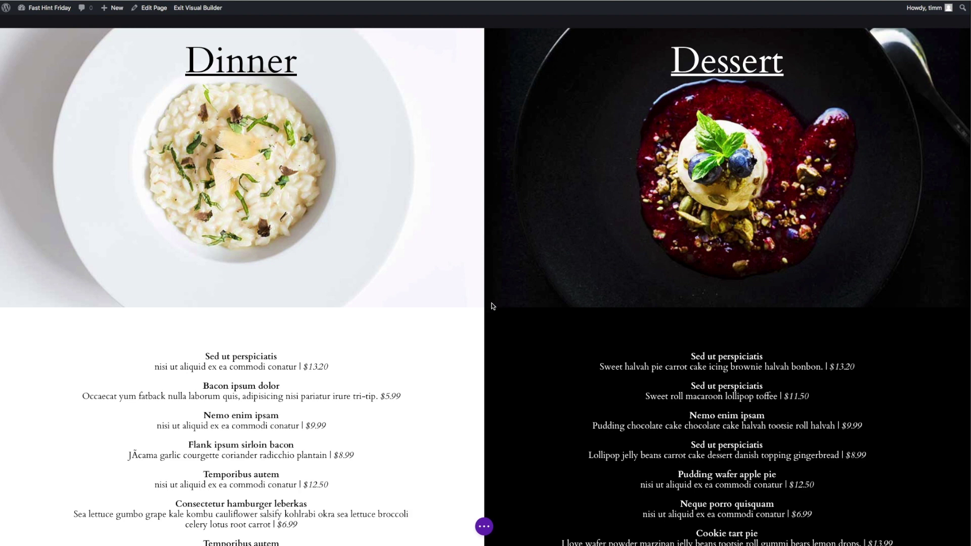
pyautogui.scroll(2, 497, 303)
pyautogui.scroll(-1, 417, 282)
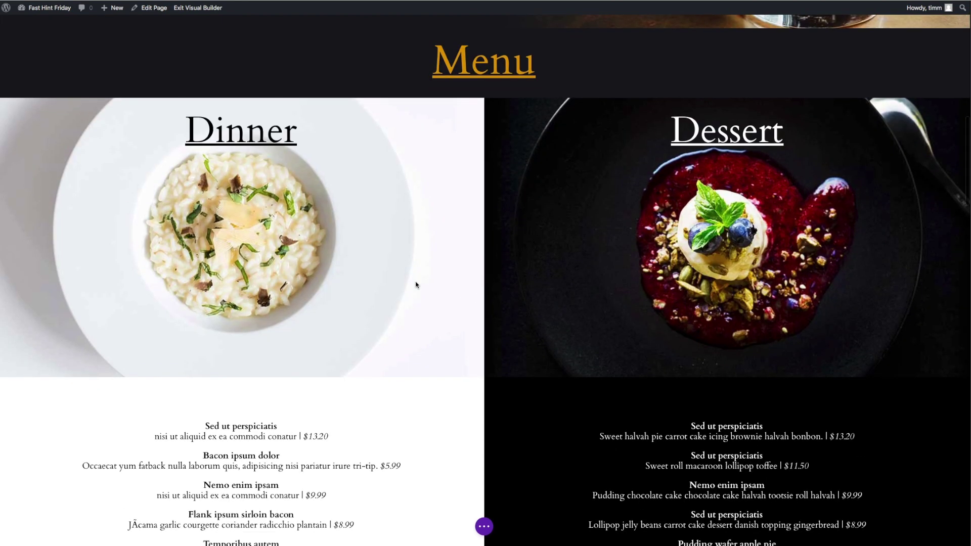
pyautogui.scroll(-1, 416, 285)
pyautogui.scroll(-1, 414, 285)
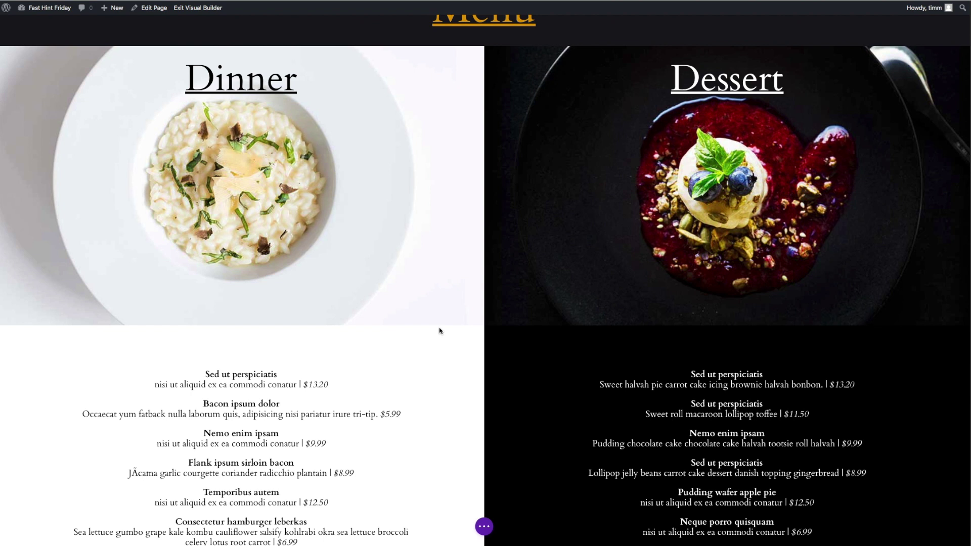
pyautogui.moveTo(243, 228)
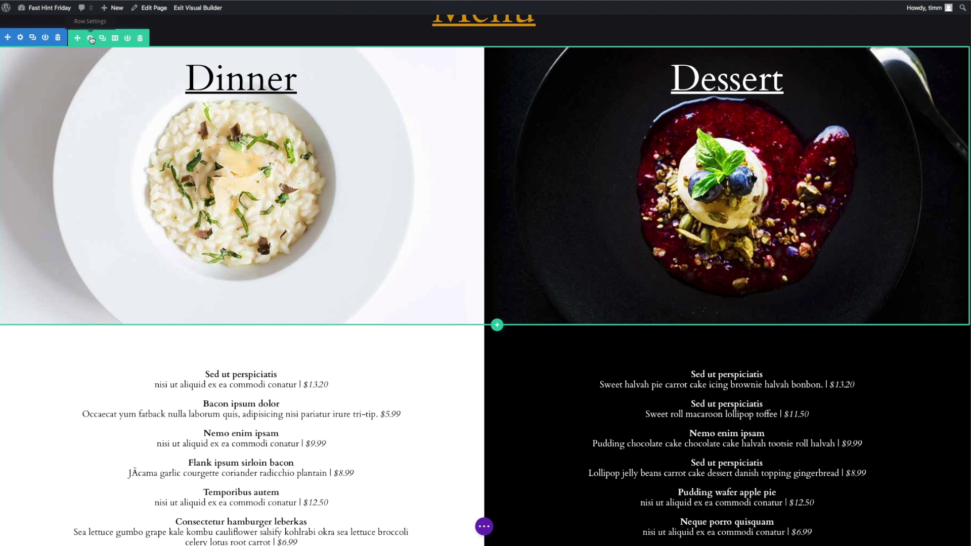
# Switch the image row's Column 1 background to a gradient with default direction and start position.
pyautogui.click(91, 40)
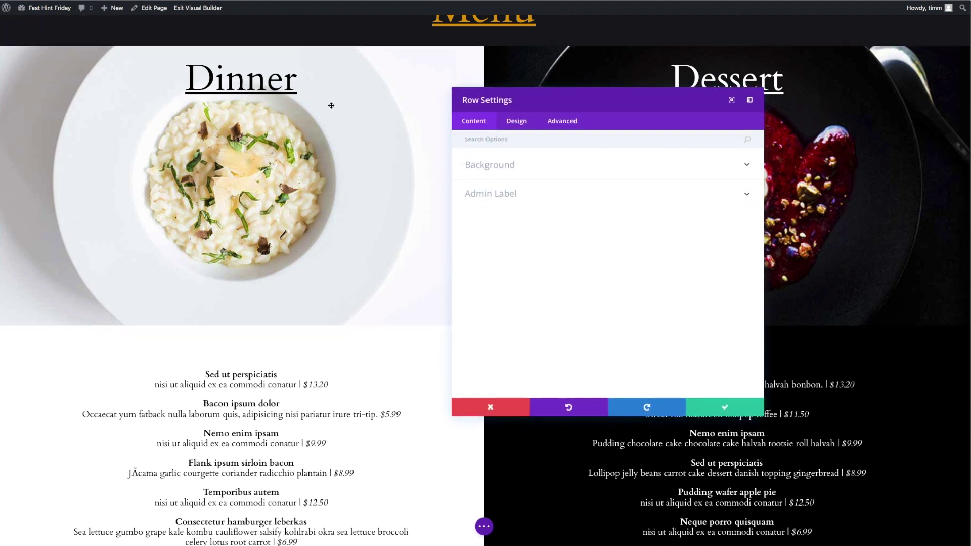
pyautogui.click(486, 165)
pyautogui.moveTo(592, 273)
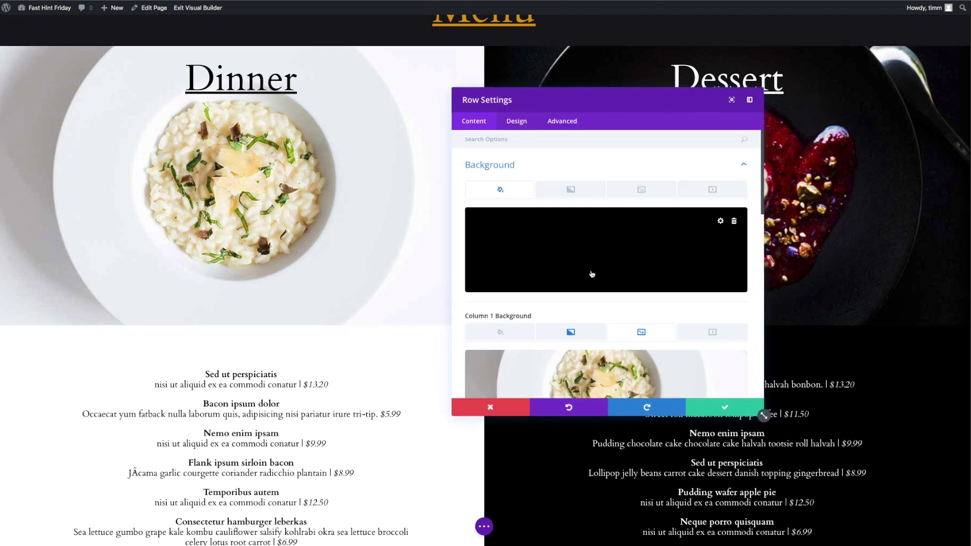
pyautogui.moveTo(558, 99); pyautogui.dragTo(700, 90)
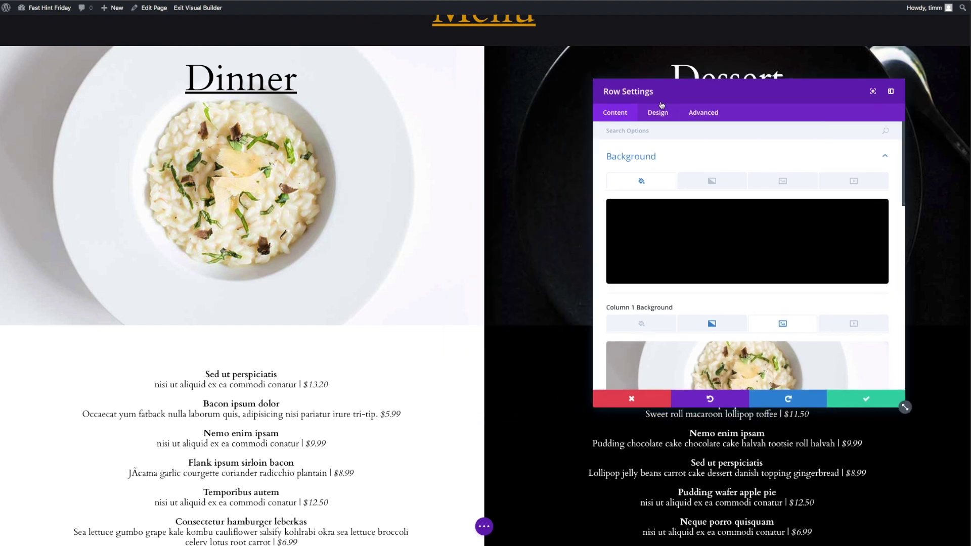
pyautogui.scroll(-5, 734, 288)
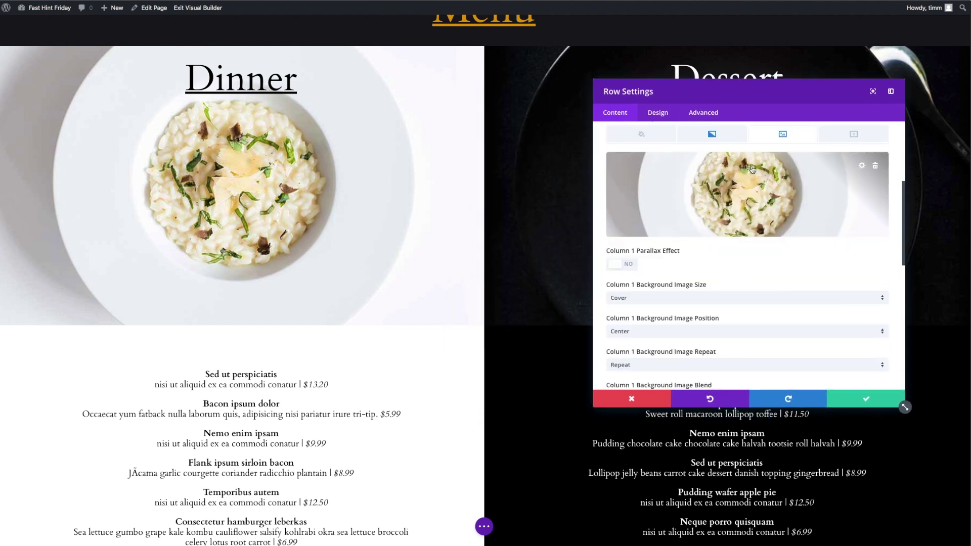
pyautogui.click(720, 134)
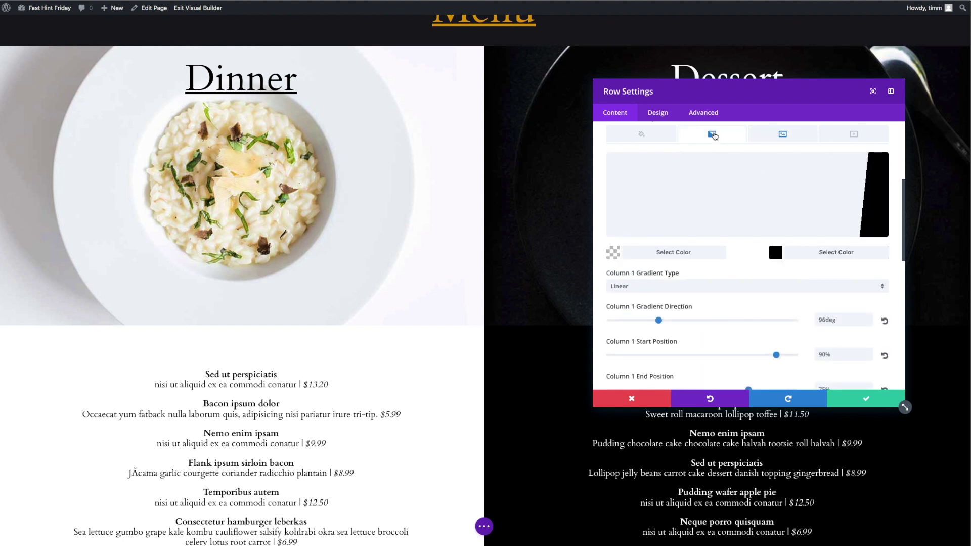
pyautogui.click(884, 322)
pyautogui.click(886, 356)
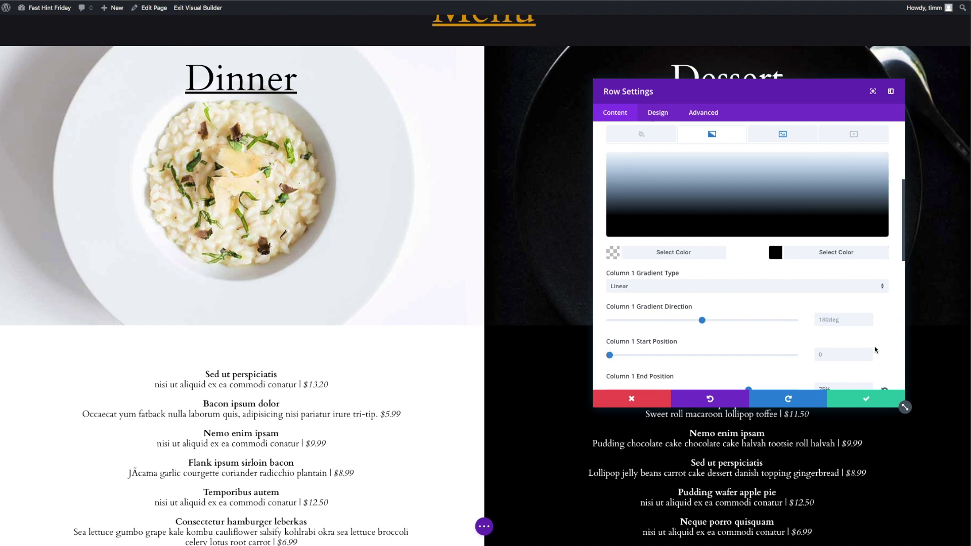
pyautogui.scroll(1, 721, 303)
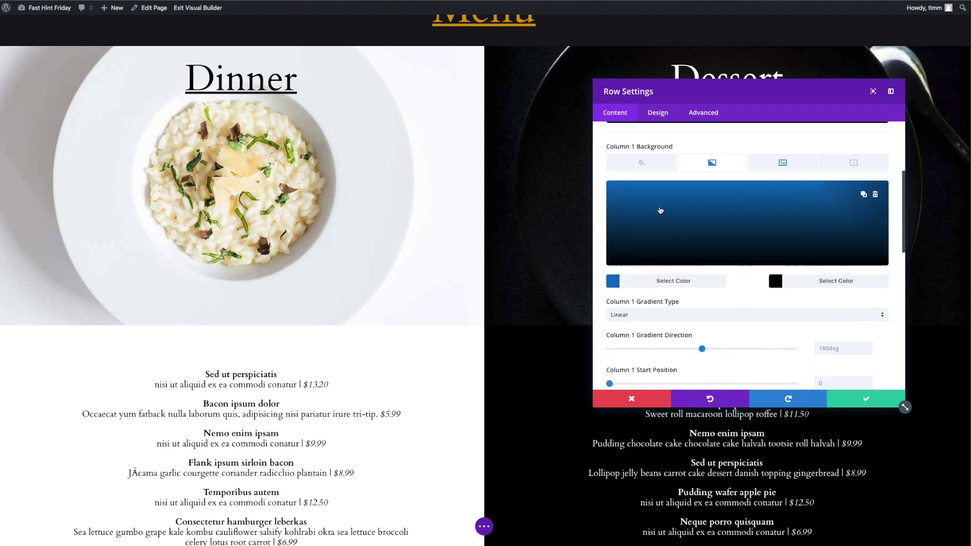
# Make the gradient run from transparent to black and place it above the Dinner photo.
pyautogui.click(613, 282)
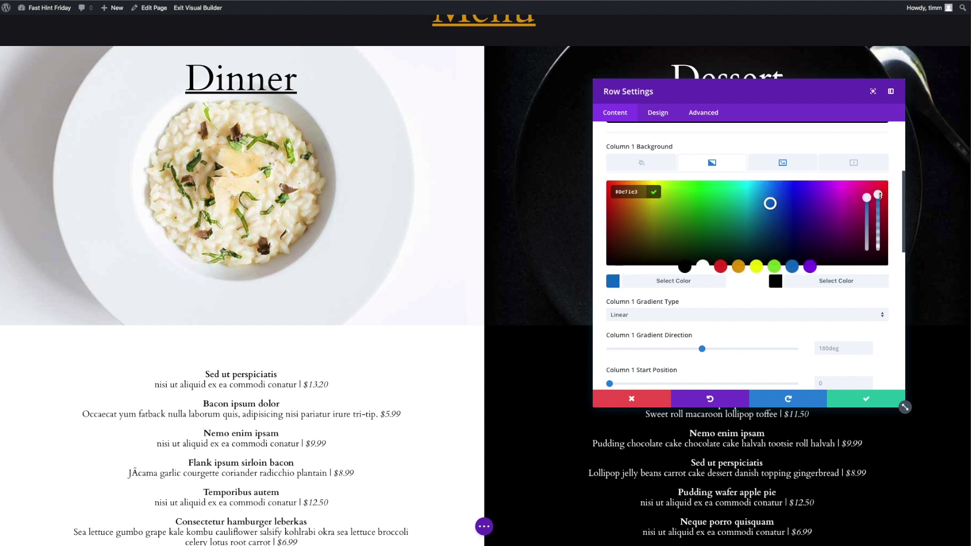
pyautogui.moveTo(879, 222); pyautogui.dragTo(878, 270)
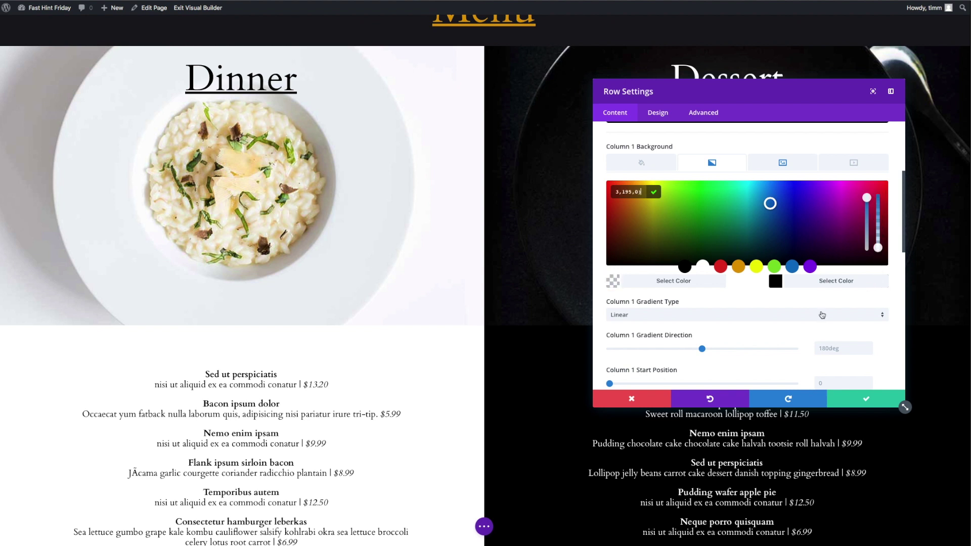
pyautogui.click(775, 282)
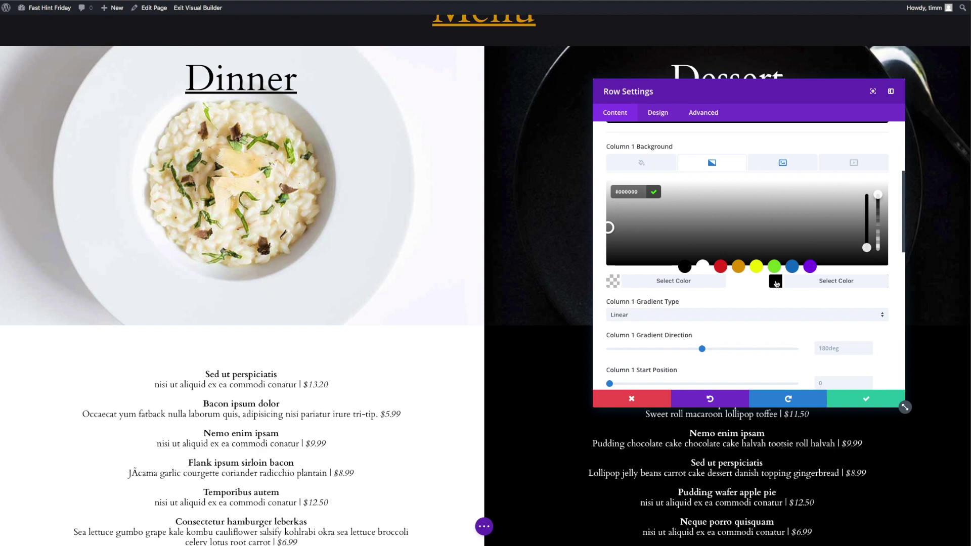
pyautogui.click(761, 287)
pyautogui.scroll(-1, 751, 287)
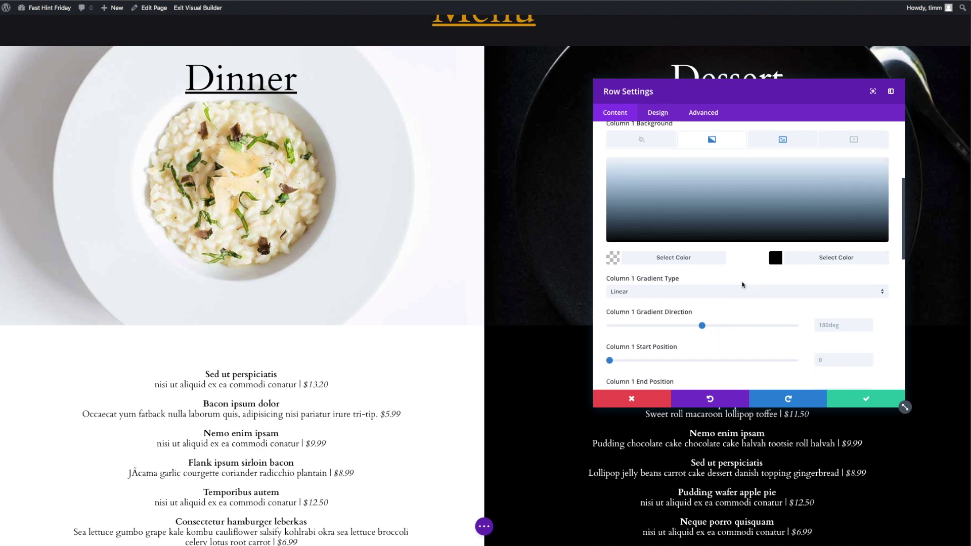
pyautogui.scroll(-3, 742, 285)
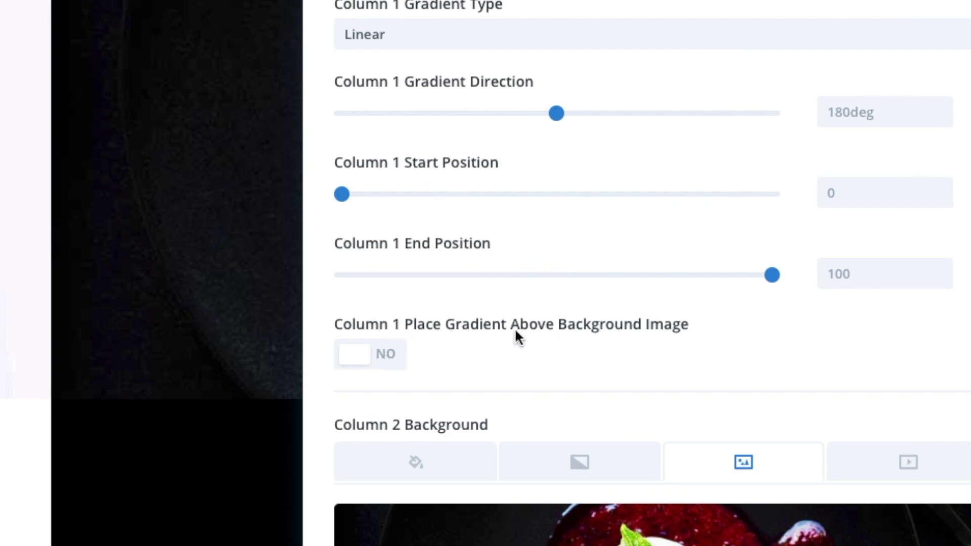
pyautogui.click(380, 358)
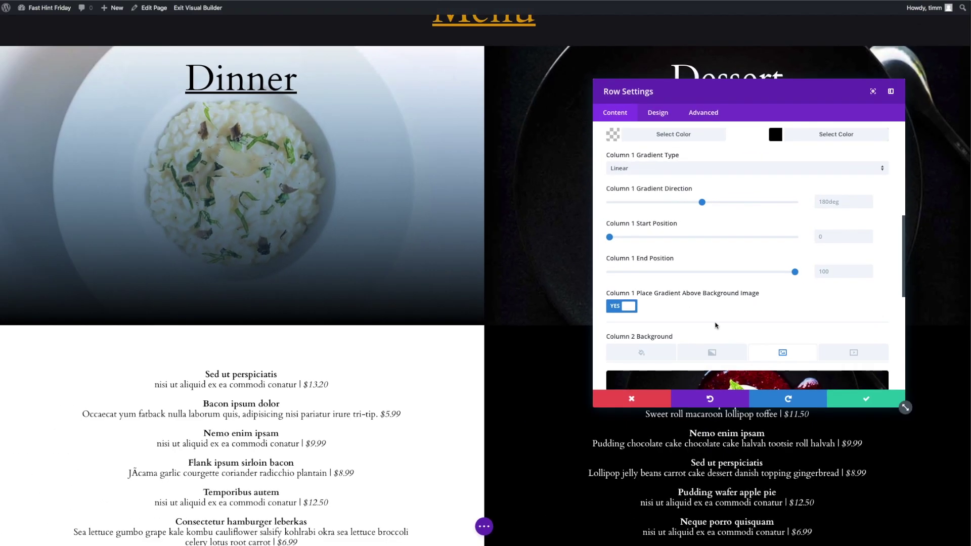
pyautogui.scroll(1, 727, 327)
pyautogui.scroll(3, 727, 326)
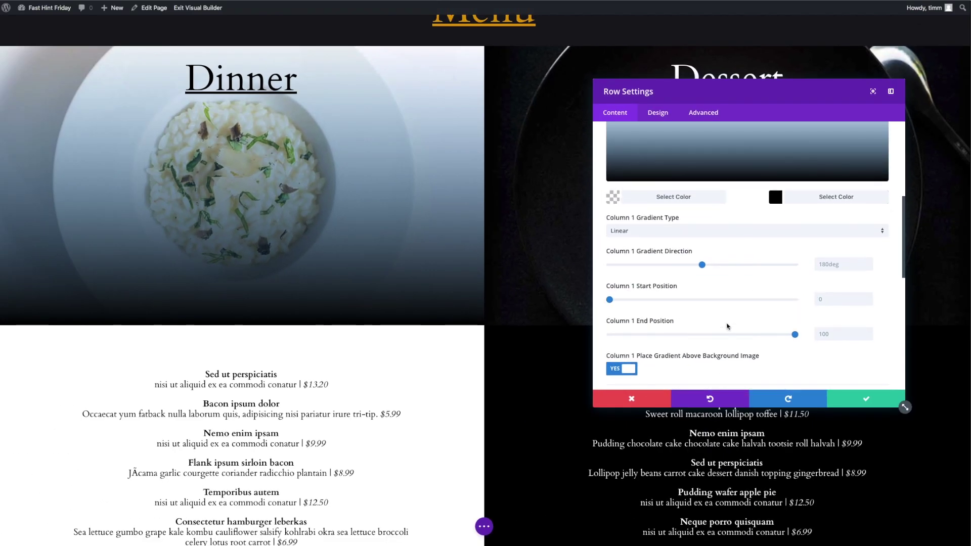
pyautogui.scroll(1, 727, 329)
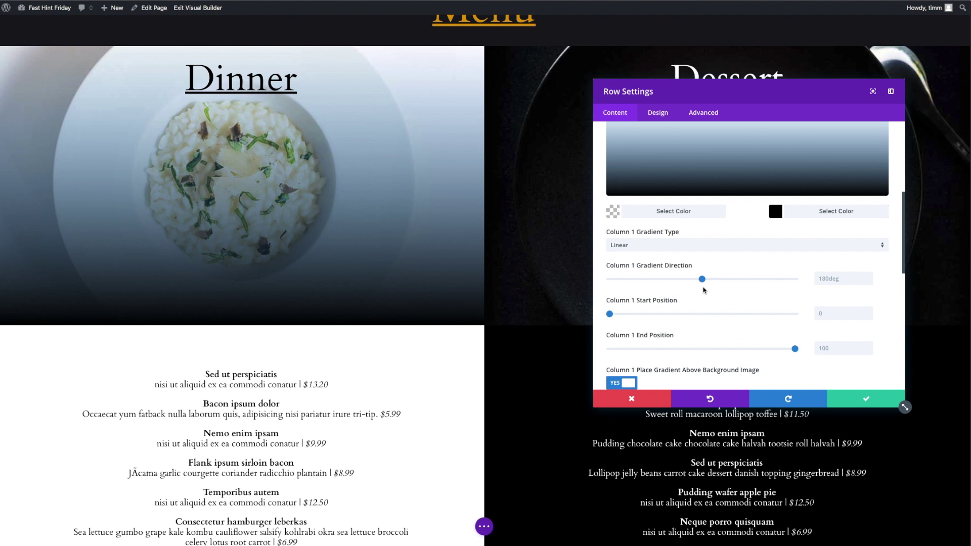
pyautogui.scroll(1, 705, 296)
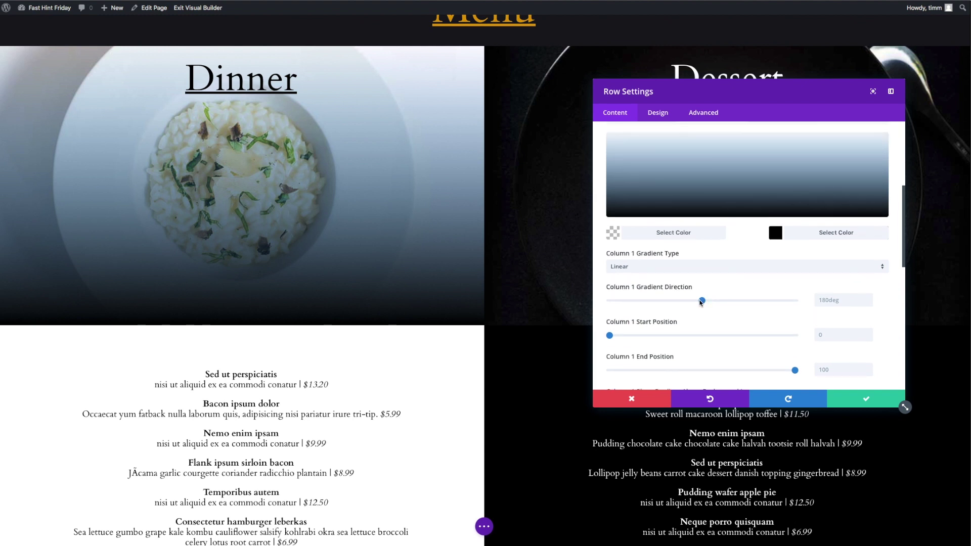
# Angle the gradient to 96deg with start 90% and end 80% for a hard slanted edge, and save the row.
pyautogui.moveTo(702, 302)
pyautogui.mouseDown()
pyautogui.moveTo(776, 301)
pyautogui.moveTo(649, 300)
pyautogui.mouseUp()
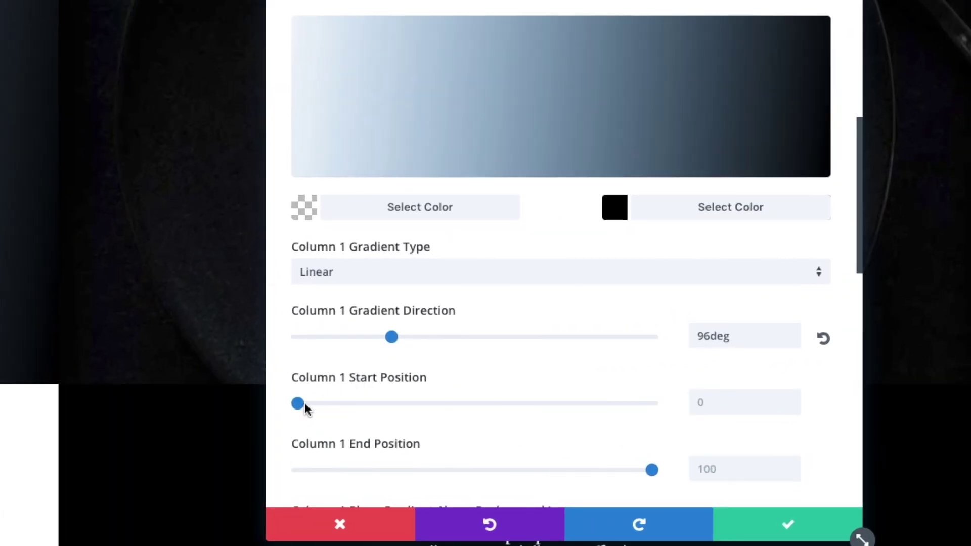
pyautogui.moveTo(314, 408); pyautogui.dragTo(557, 402)
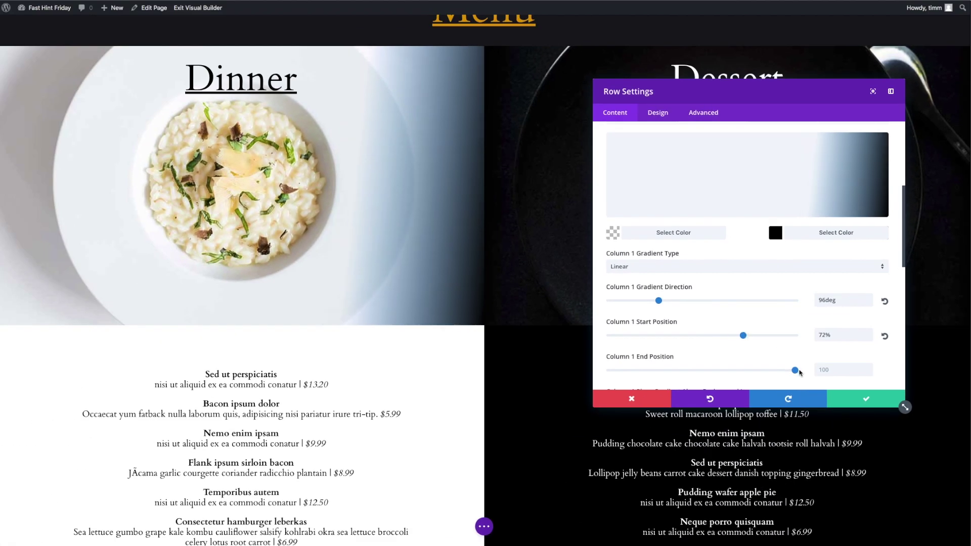
pyautogui.moveTo(762, 369); pyautogui.dragTo(716, 370)
pyautogui.moveTo(745, 336); pyautogui.dragTo(776, 335)
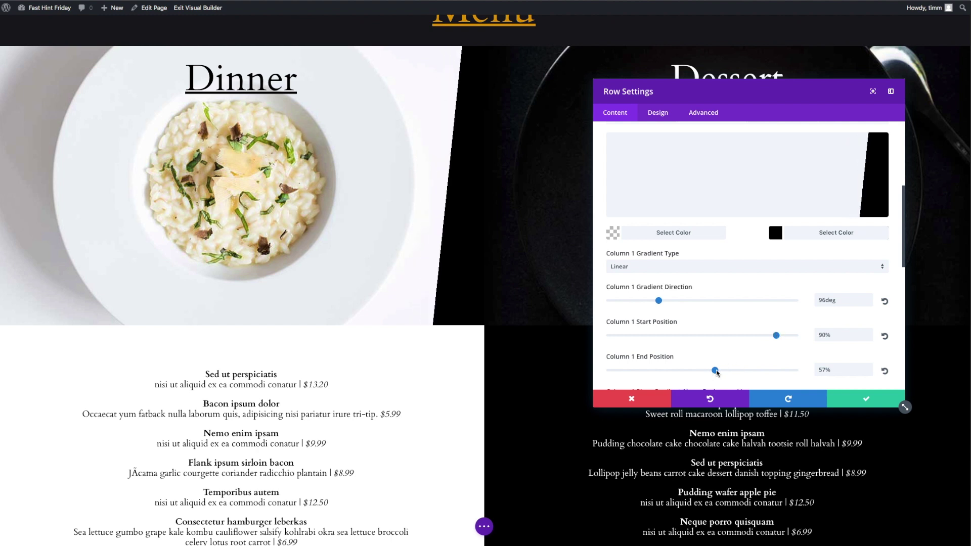
pyautogui.moveTo(717, 372); pyautogui.dragTo(759, 370)
pyautogui.click(864, 398)
pyautogui.scroll(-1, 433, 382)
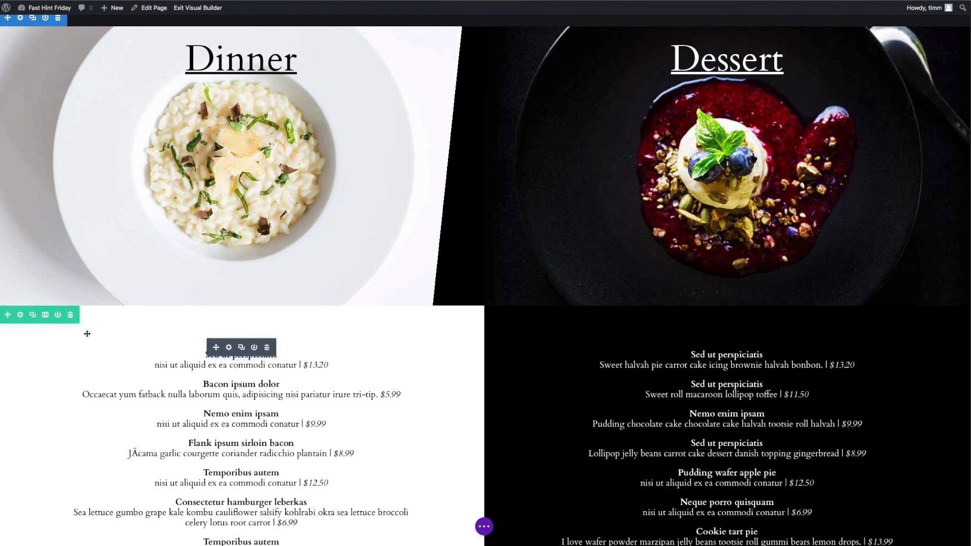
# Give the menu list row's Column 1 a matching black gradient (85deg, 90%, 72%) and save.
pyautogui.click(19, 314)
pyautogui.click(660, 157)
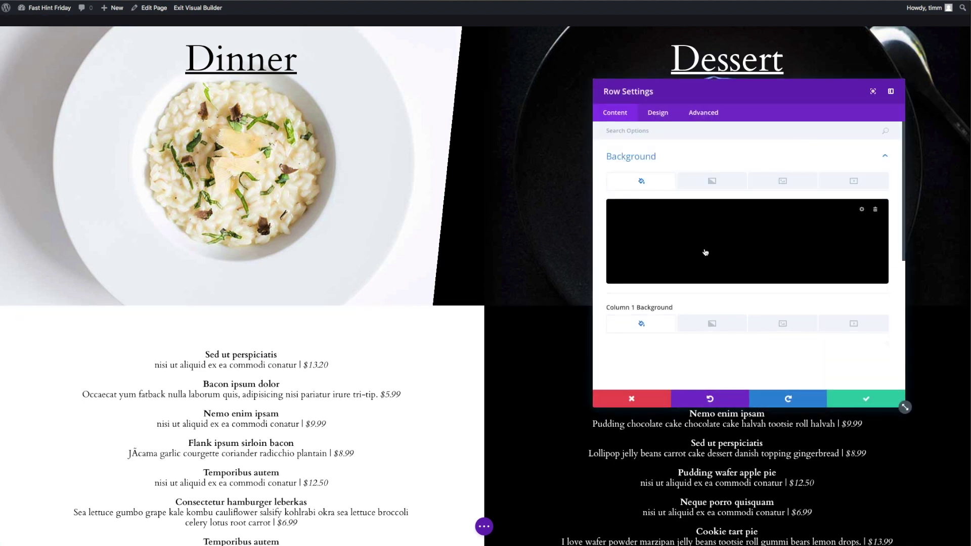
pyautogui.scroll(-1, 705, 252)
pyautogui.scroll(-2, 705, 251)
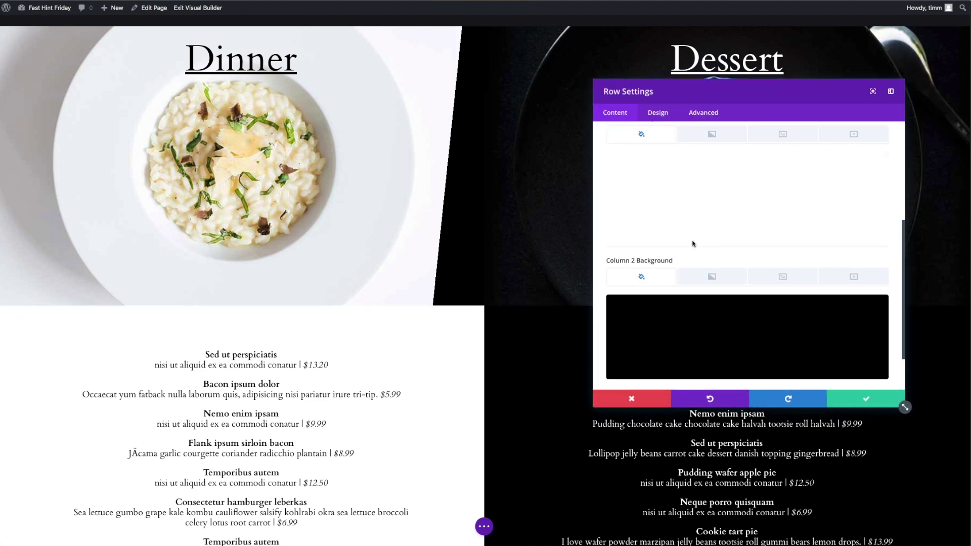
pyautogui.click(714, 134)
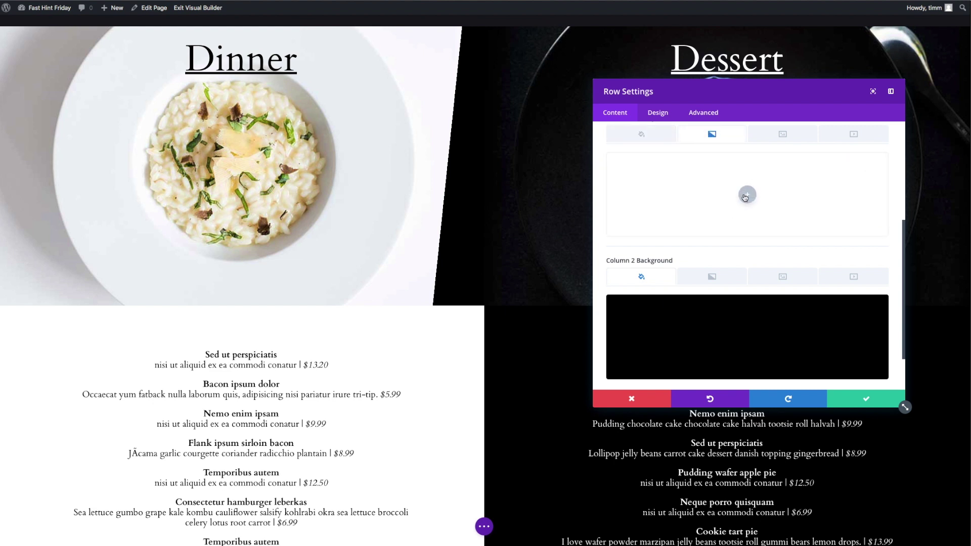
pyautogui.scroll(-2, 767, 296)
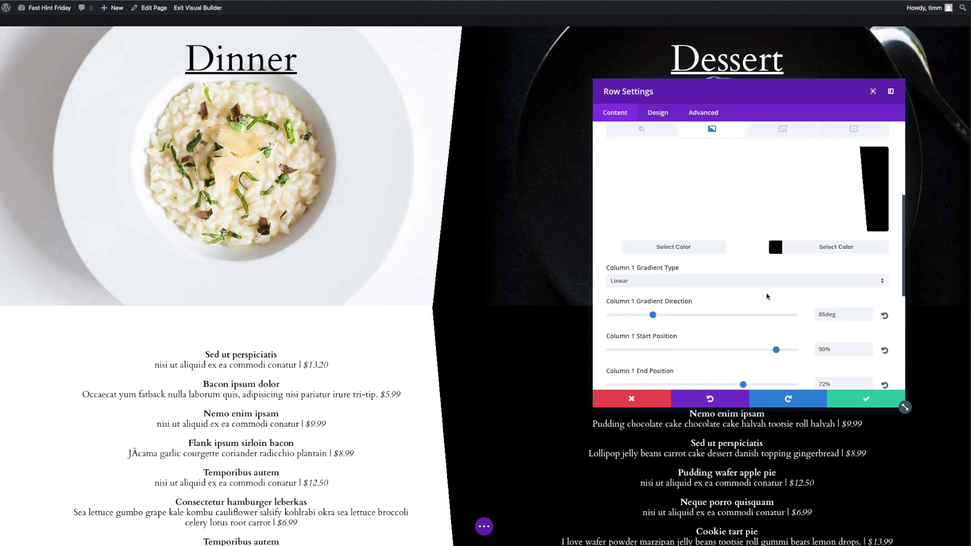
pyautogui.scroll(-1, 766, 296)
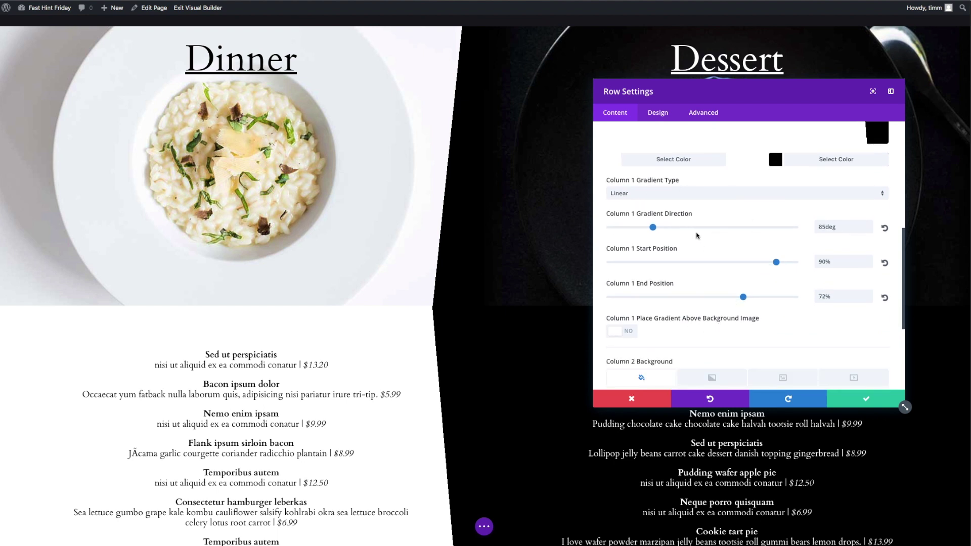
pyautogui.scroll(3, 620, 256)
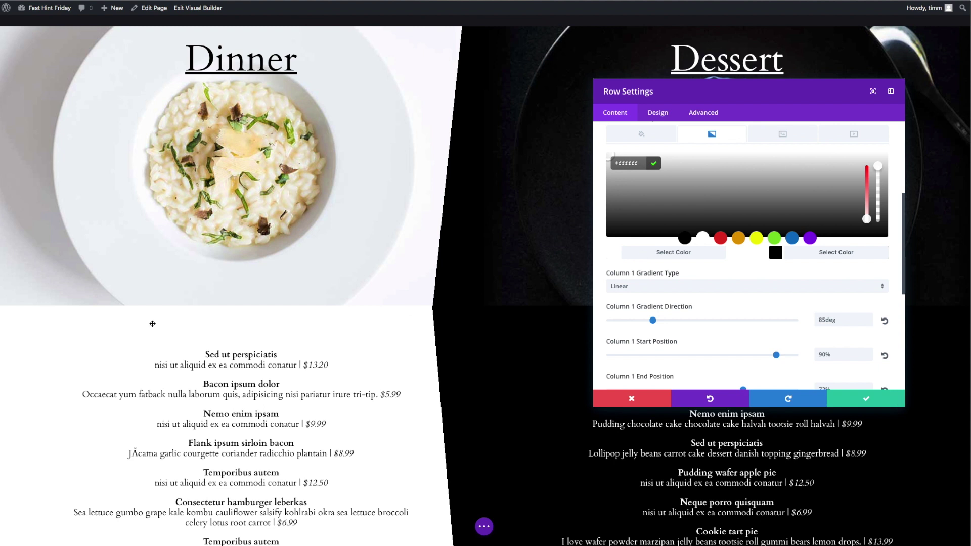
pyautogui.click(866, 398)
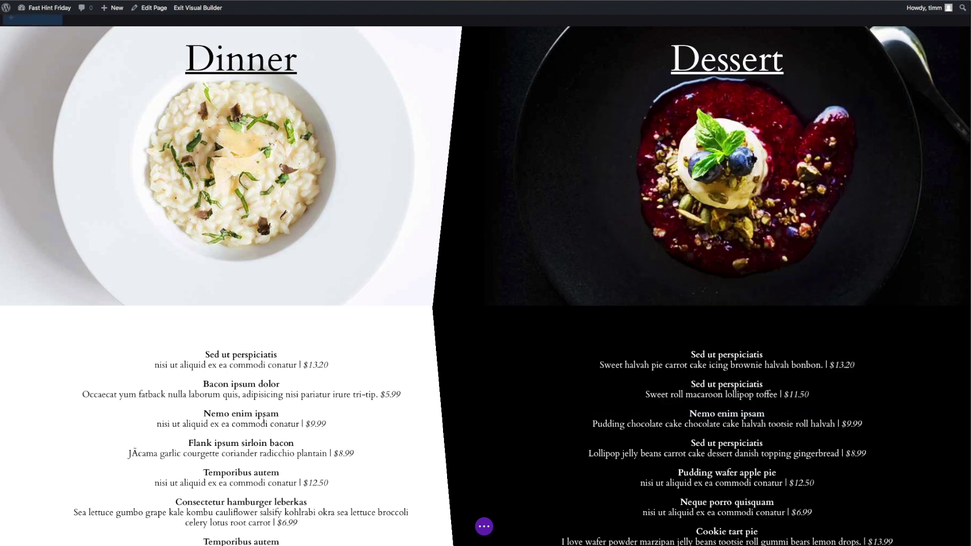
pyautogui.scroll(-1, 247, 404)
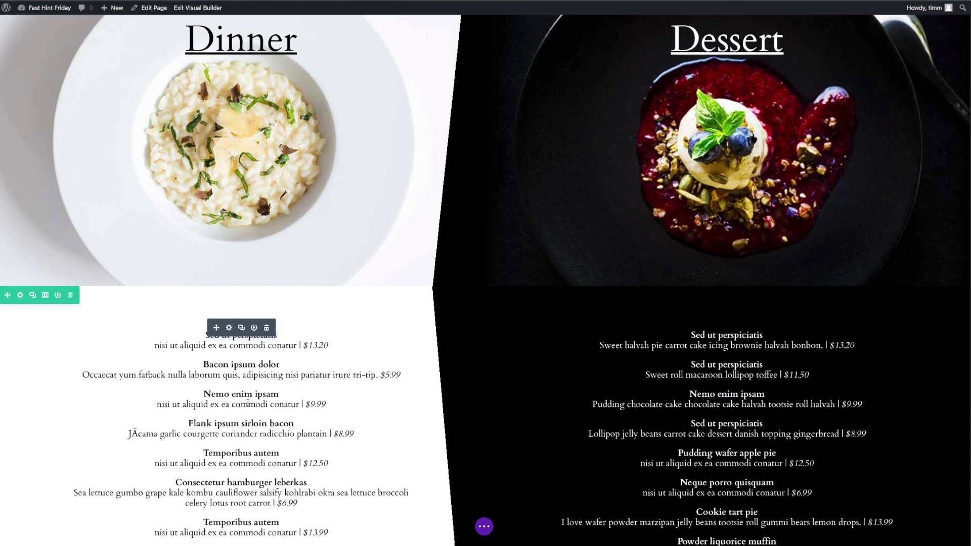
pyautogui.click(229, 328)
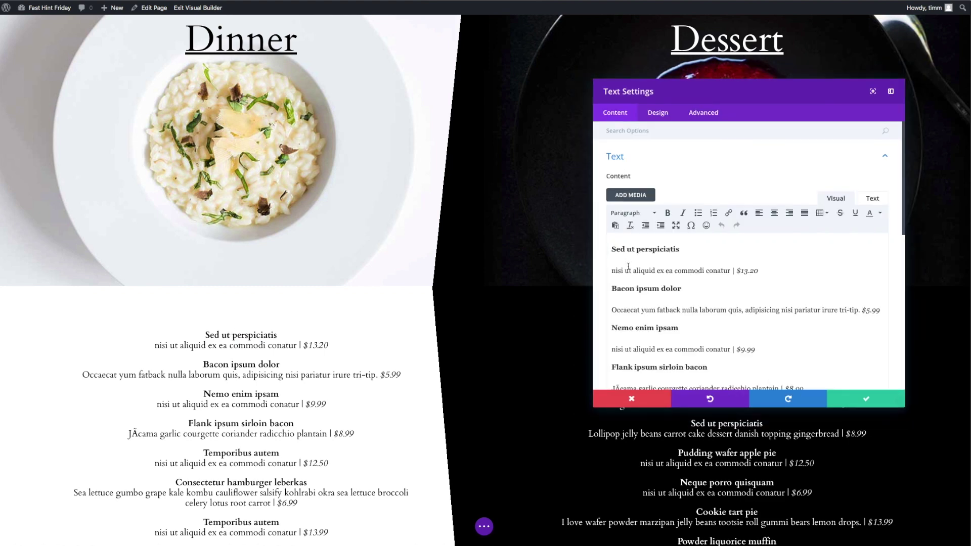
pyautogui.click(658, 116)
pyautogui.click(621, 121)
pyautogui.scroll(-5, 678, 219)
pyautogui.scroll(-3, 667, 284)
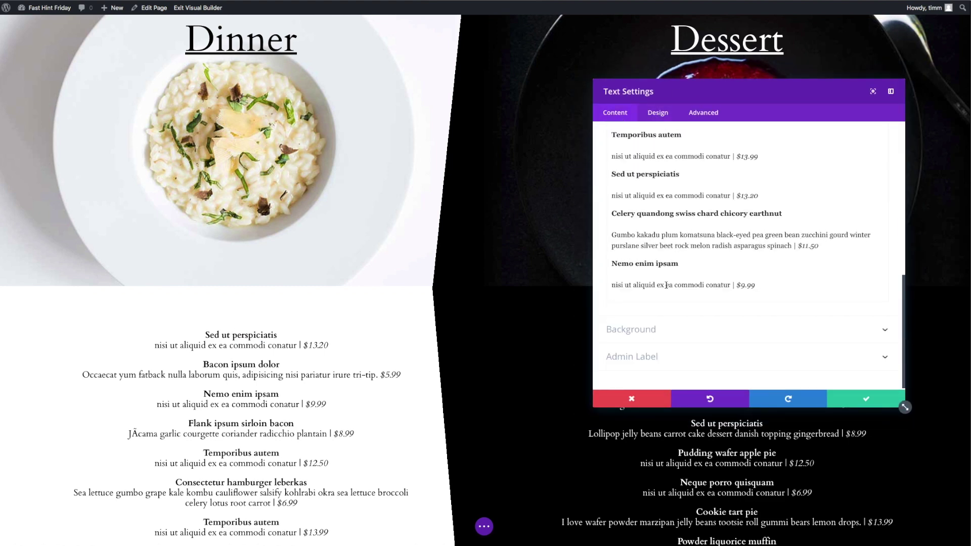
pyautogui.click(647, 330)
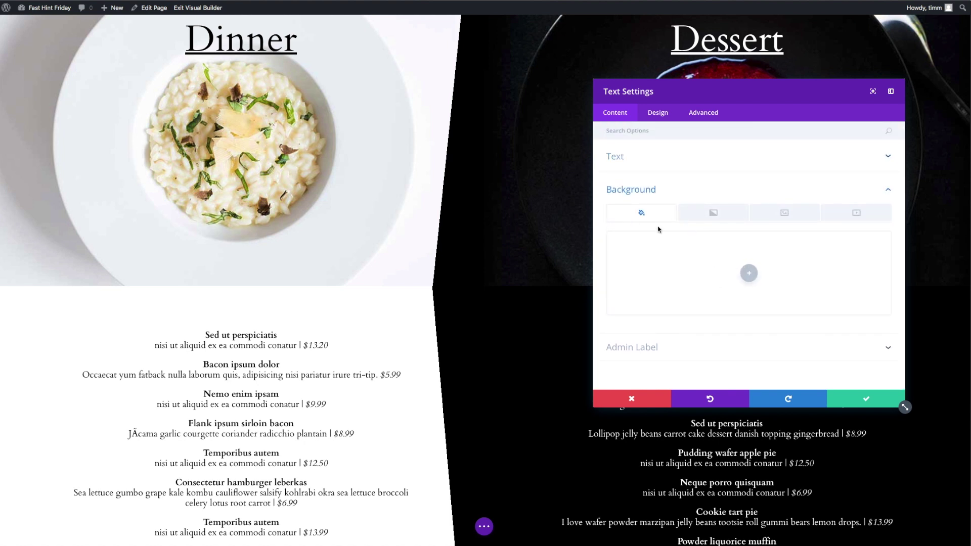
pyautogui.click(870, 400)
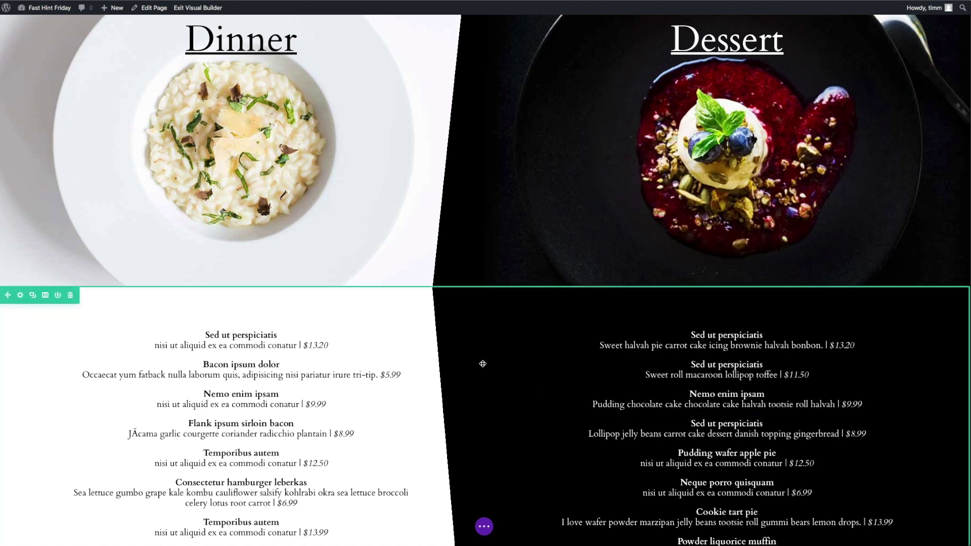
pyautogui.scroll(5, 473, 388)
pyautogui.scroll(-2, 478, 410)
pyautogui.scroll(-1, 480, 418)
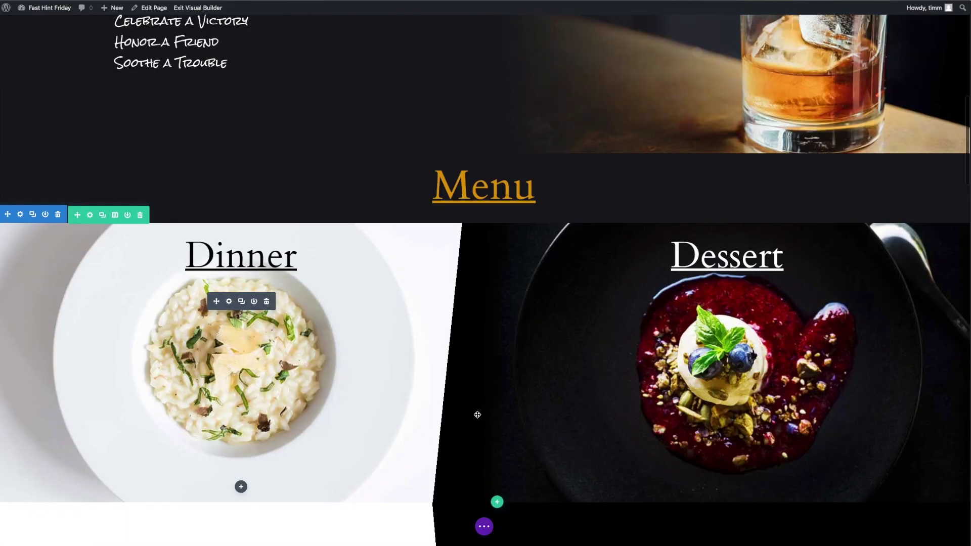
pyautogui.scroll(-1, 475, 413)
pyautogui.scroll(-2, 475, 413)
pyautogui.scroll(-1, 469, 406)
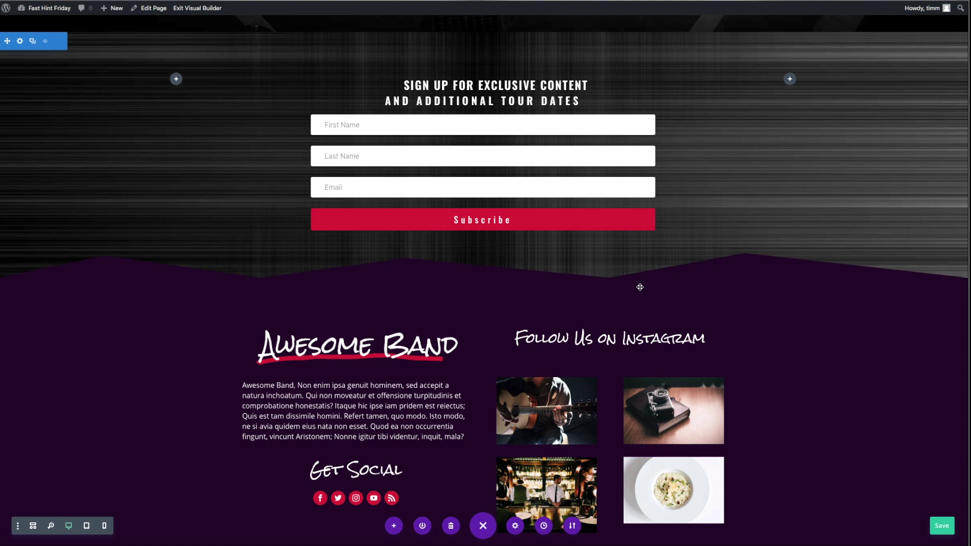
pyautogui.moveTo(686, 294)
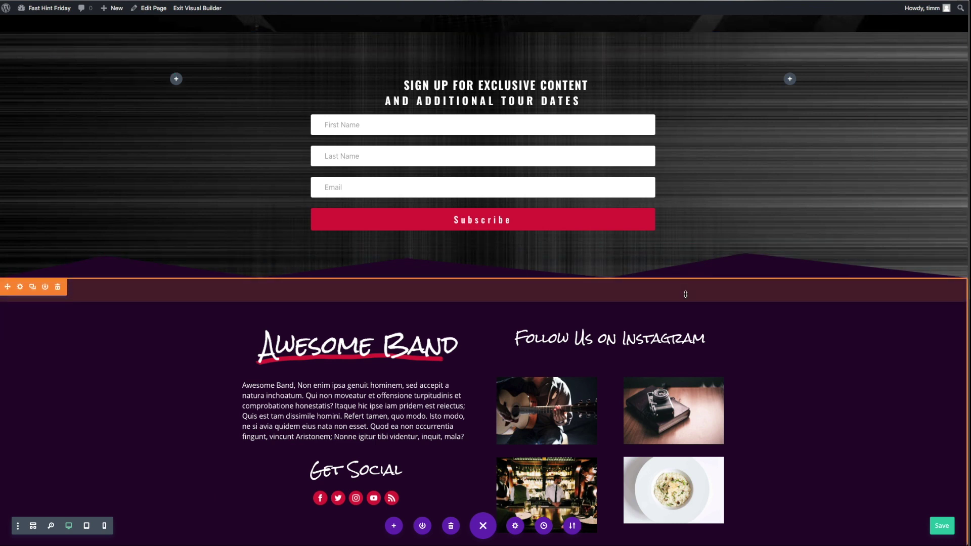
pyautogui.scroll(-1, 686, 294)
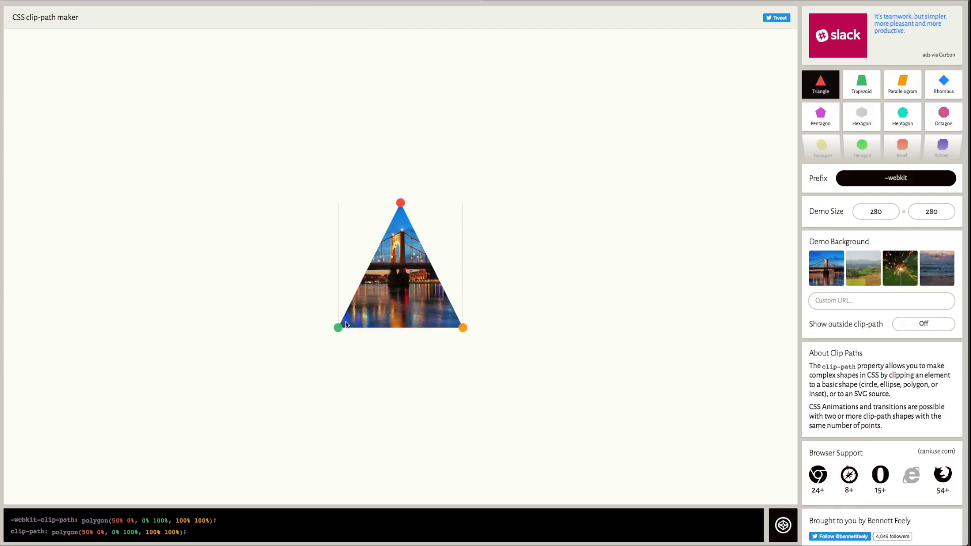
# Choose the Nonagon shape in the Clippy clip-path maker.
pyautogui.click(820, 152)
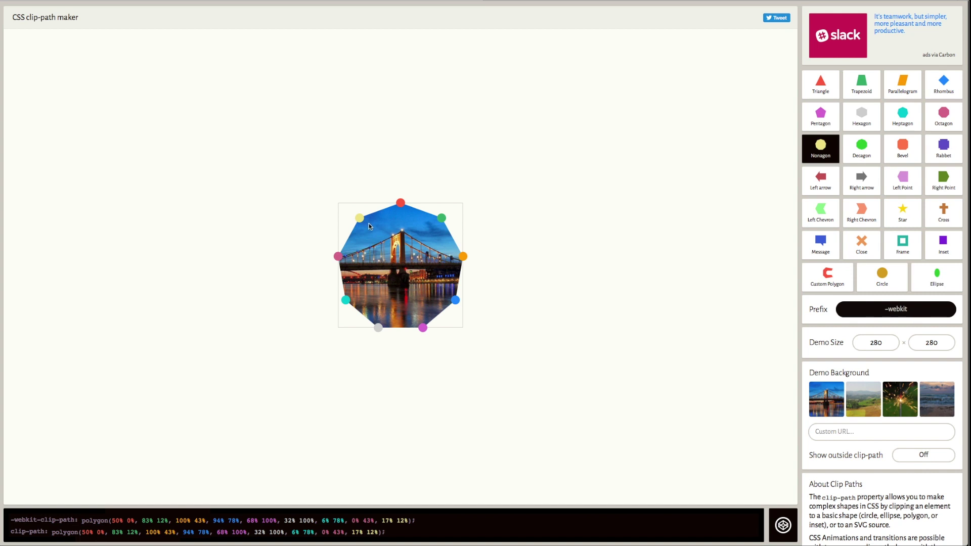
pyautogui.scroll(-1, 334, 406)
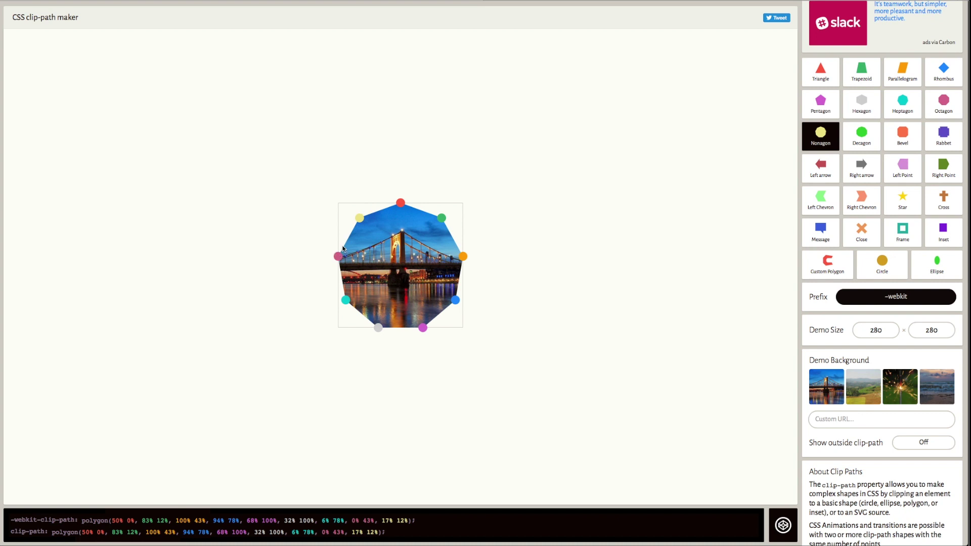
# Drag nonagon points into the top-left, top-right and bottom-left corners to keep the full image.
pyautogui.moveTo(339, 256); pyautogui.dragTo(338, 203)
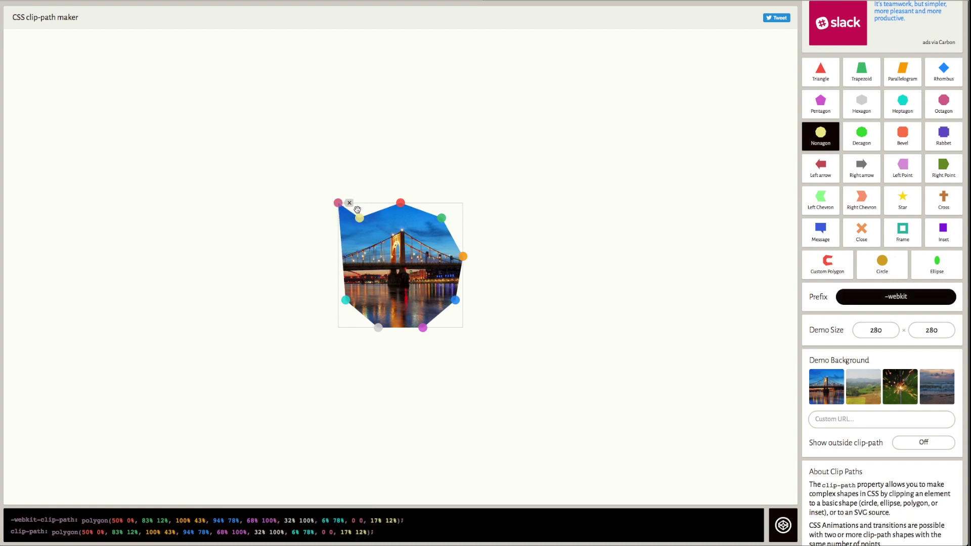
pyautogui.moveTo(400, 203)
pyautogui.mouseDown()
pyautogui.moveTo(462, 238)
pyautogui.moveTo(458, 312)
pyautogui.mouseUp()
pyautogui.moveTo(360, 219); pyautogui.dragTo(469, 198)
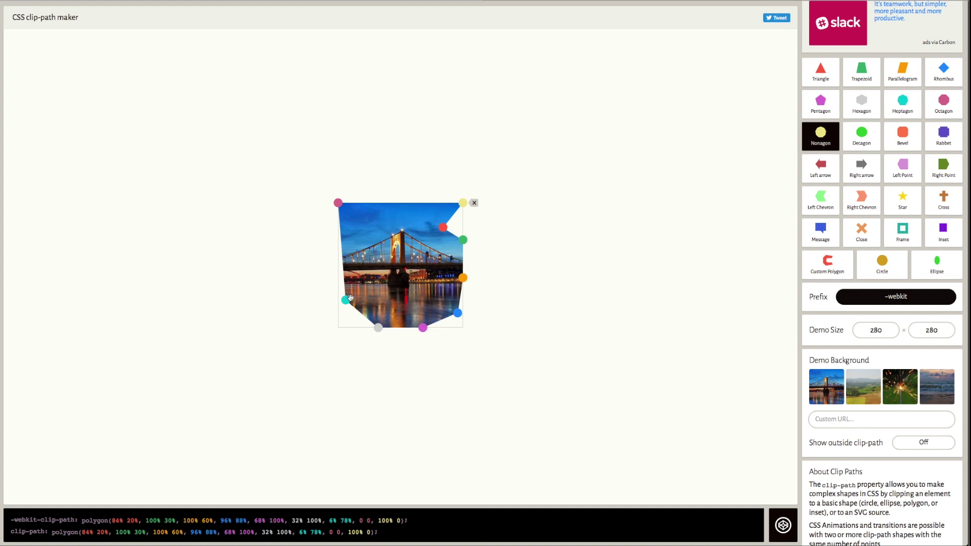
pyautogui.moveTo(346, 300)
pyautogui.mouseDown()
pyautogui.moveTo(338, 328)
pyautogui.moveTo(351, 317)
pyautogui.mouseUp()
# Arrange the remaining points into an even zigzag along the bottom edge.
pyautogui.moveTo(423, 328); pyautogui.dragTo(369, 329)
pyautogui.moveTo(458, 313); pyautogui.dragTo(378, 317)
pyautogui.moveTo(463, 278); pyautogui.dragTo(394, 328)
pyautogui.moveTo(463, 240); pyautogui.dragTo(432, 316)
pyautogui.moveTo(443, 228); pyautogui.dragTo(463, 328)
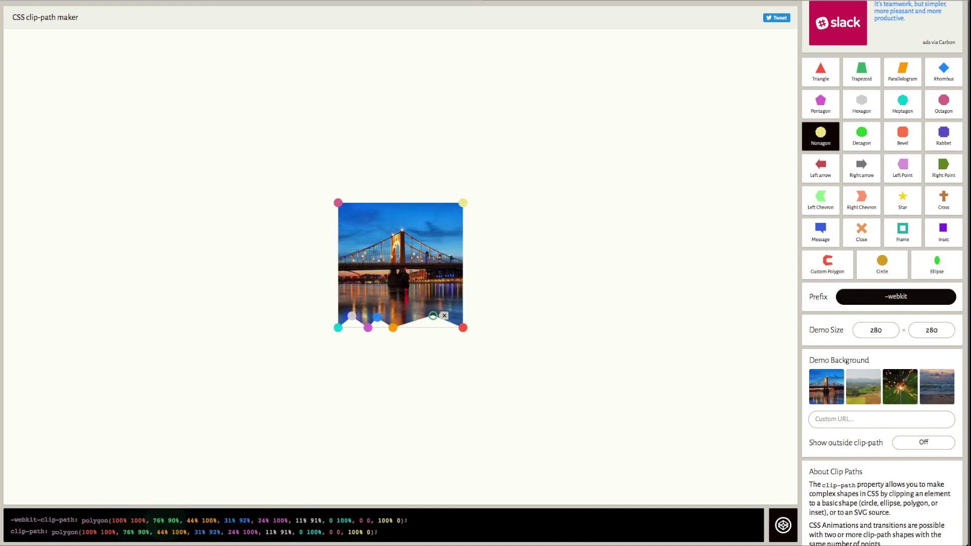
pyautogui.moveTo(393, 327); pyautogui.dragTo(417, 328)
pyautogui.moveTo(377, 317)
pyautogui.mouseDown()
pyautogui.moveTo(390, 318)
pyautogui.moveTo(371, 328)
pyautogui.mouseUp()
pyautogui.moveTo(433, 316); pyautogui.dragTo(433, 316)
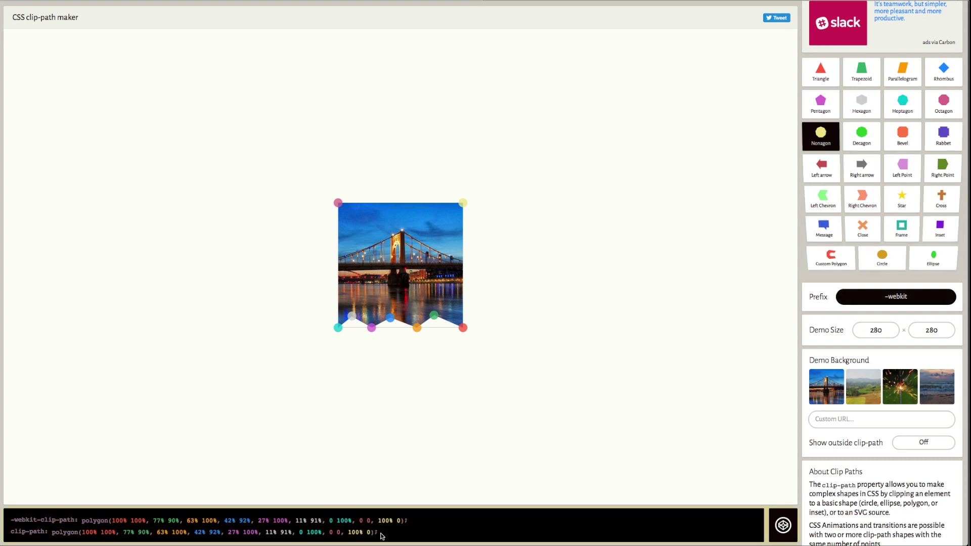
# Select both lines of the generated clip-path CSS for copying.
pyautogui.moveTo(379, 539); pyautogui.dragTo(8, 519)
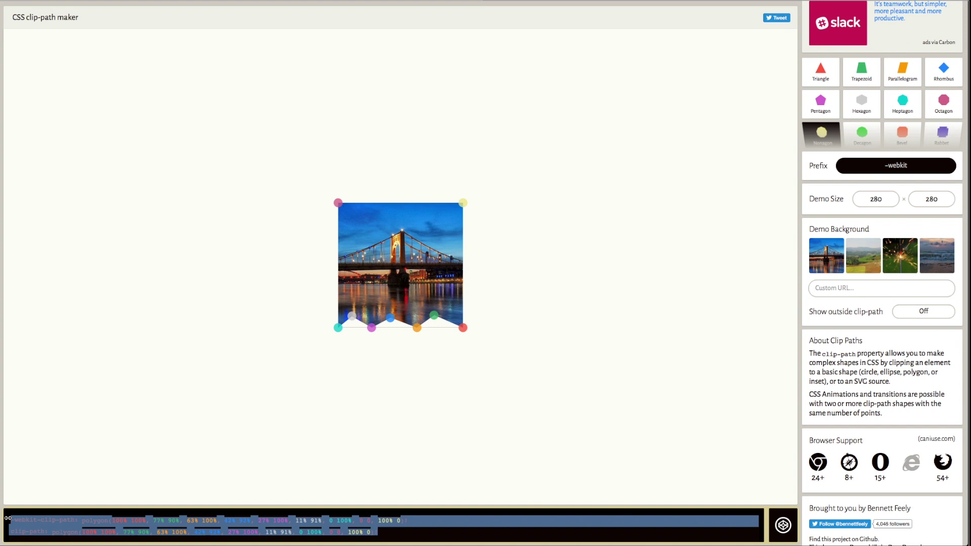
pyautogui.rightClick(44, 528)
# Paste the copied clip-path CSS into the sign-up section's Main Element custom CSS and save.
pyautogui.click(62, 521)
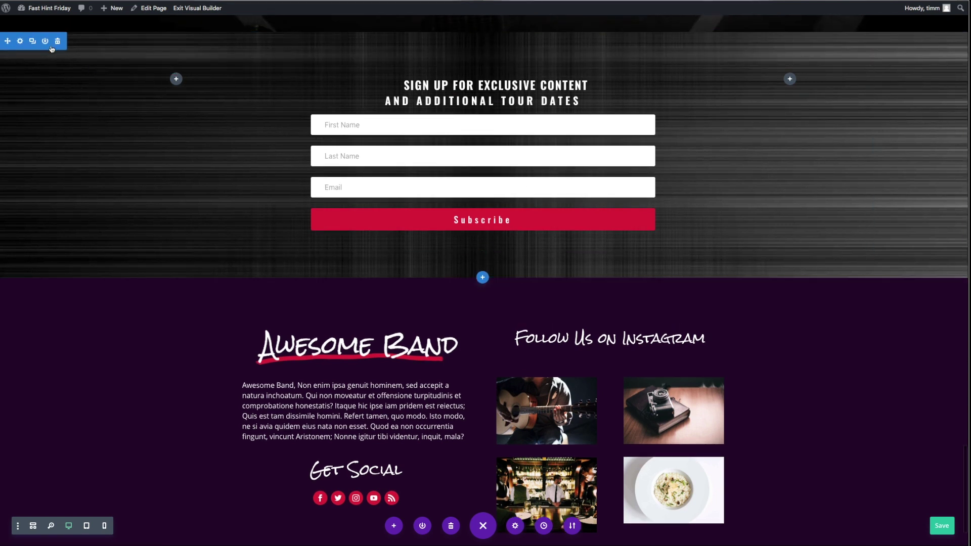
pyautogui.click(20, 42)
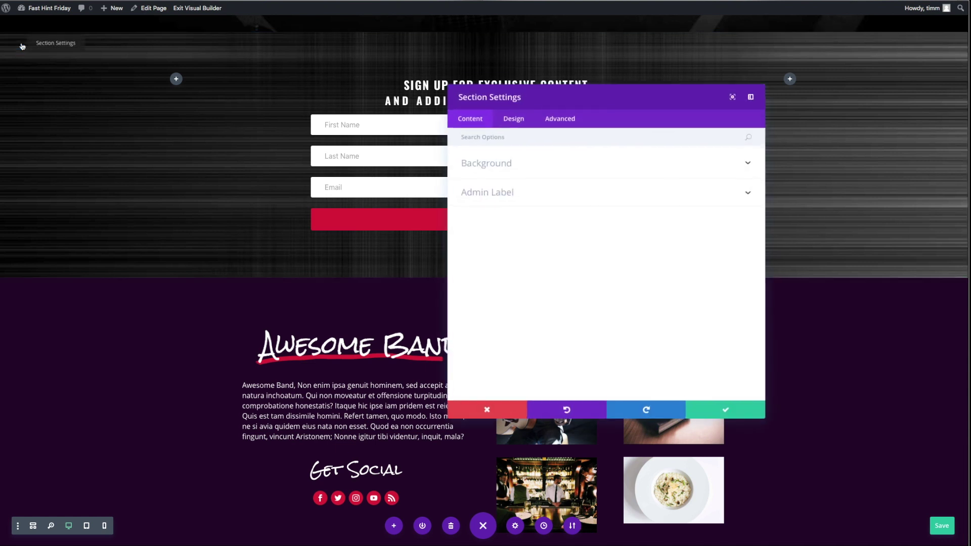
pyautogui.click(571, 123)
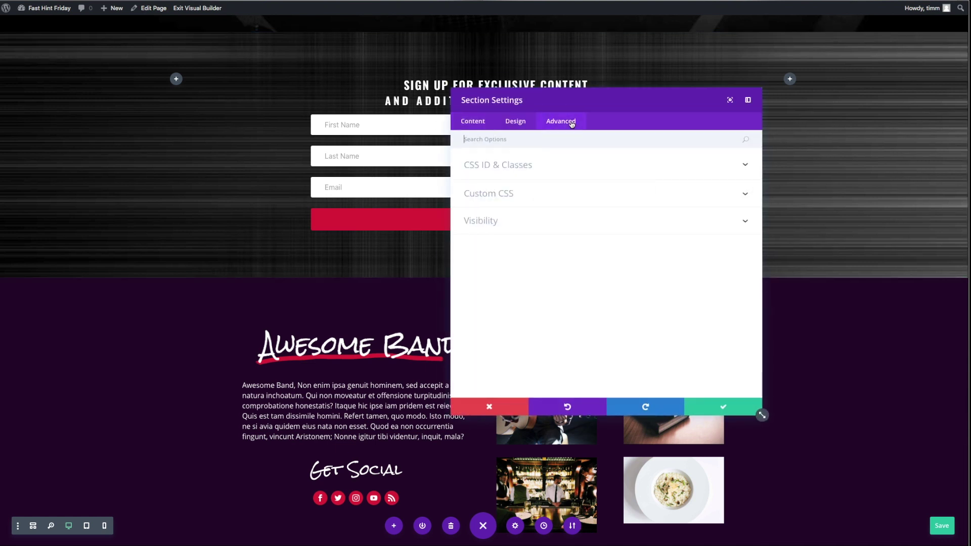
pyautogui.click(527, 194)
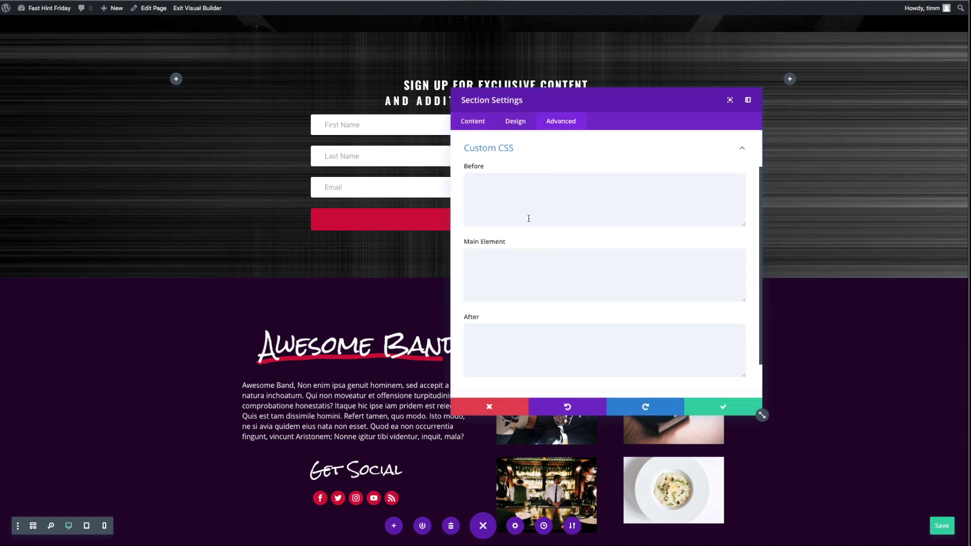
pyautogui.click(491, 259)
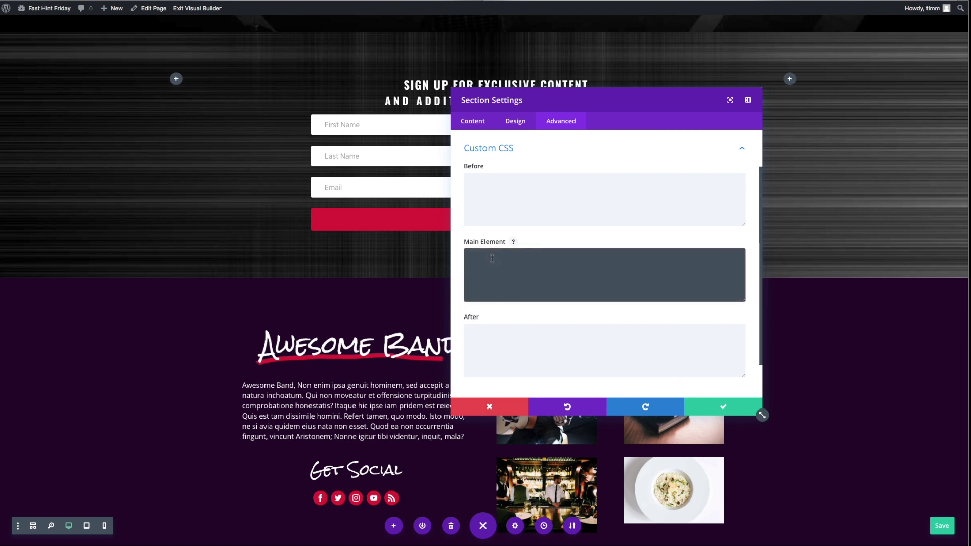
pyautogui.hotkey('ctrl', 'v')
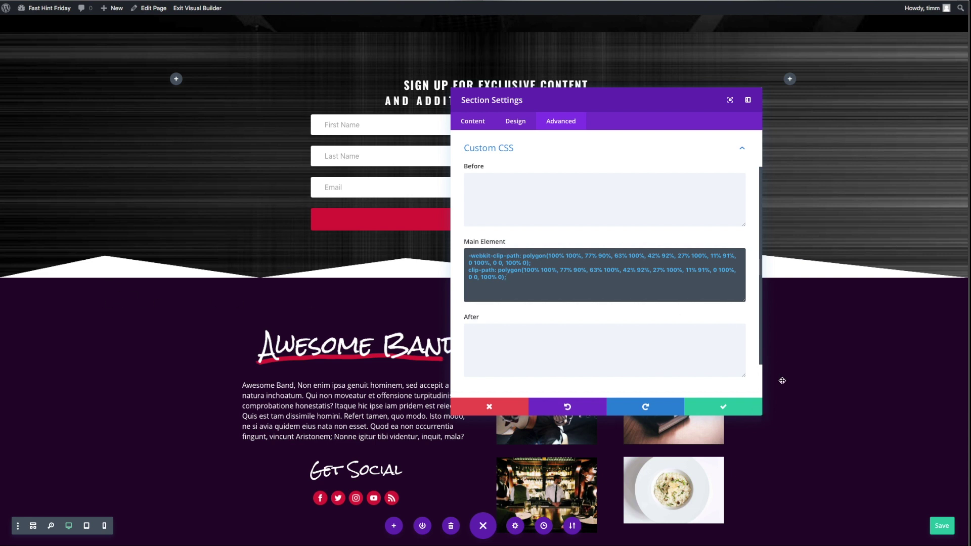
pyautogui.click(733, 407)
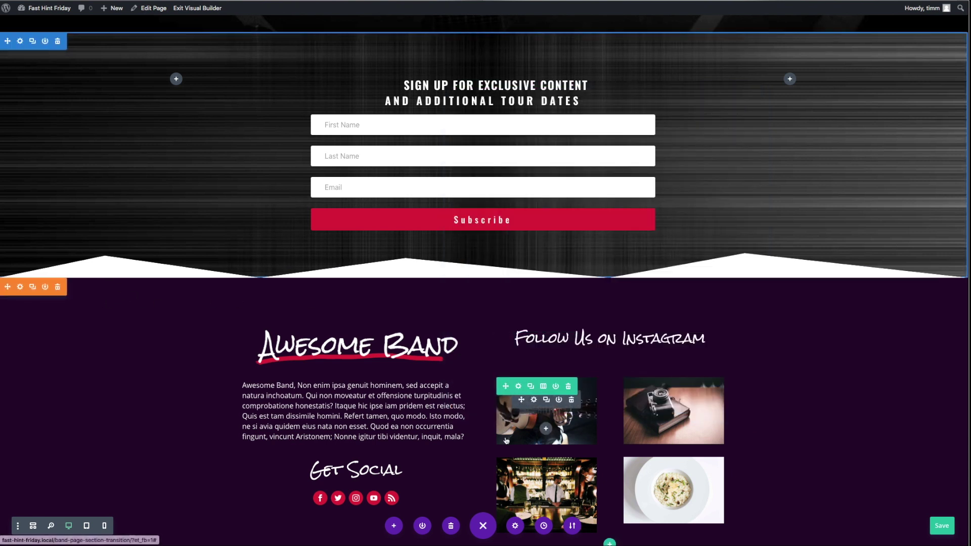
pyautogui.click(515, 526)
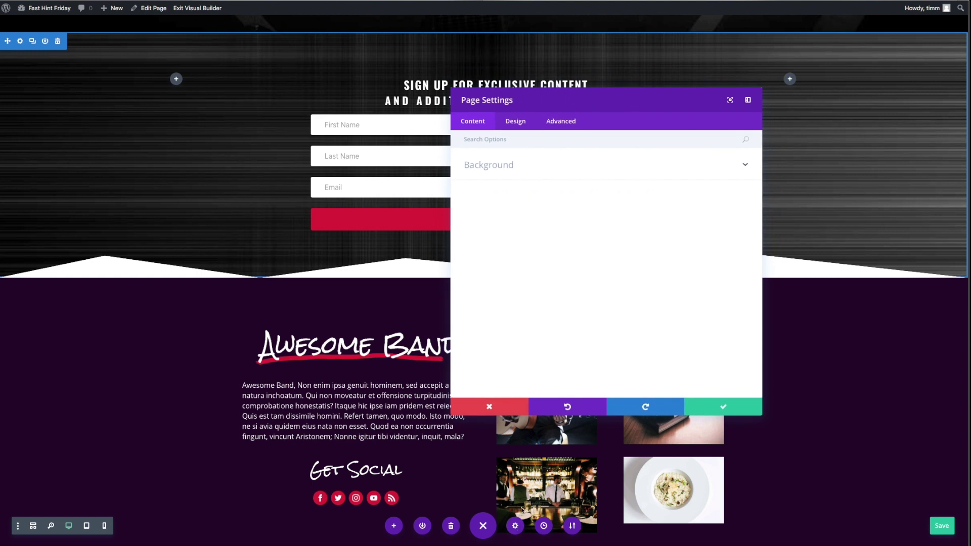
# Set the page's Content Area Background Color to dark purple #26092d and save.
pyautogui.click(538, 172)
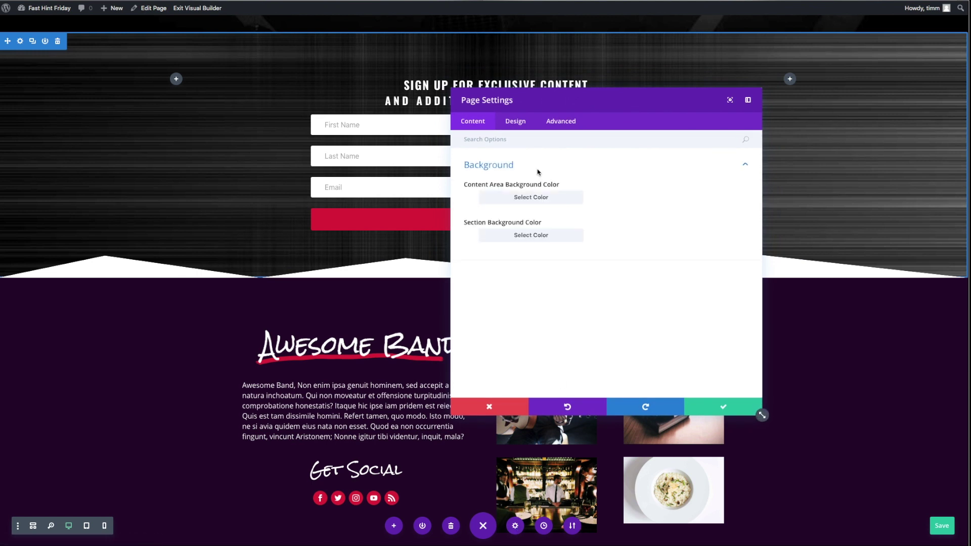
pyautogui.click(514, 197)
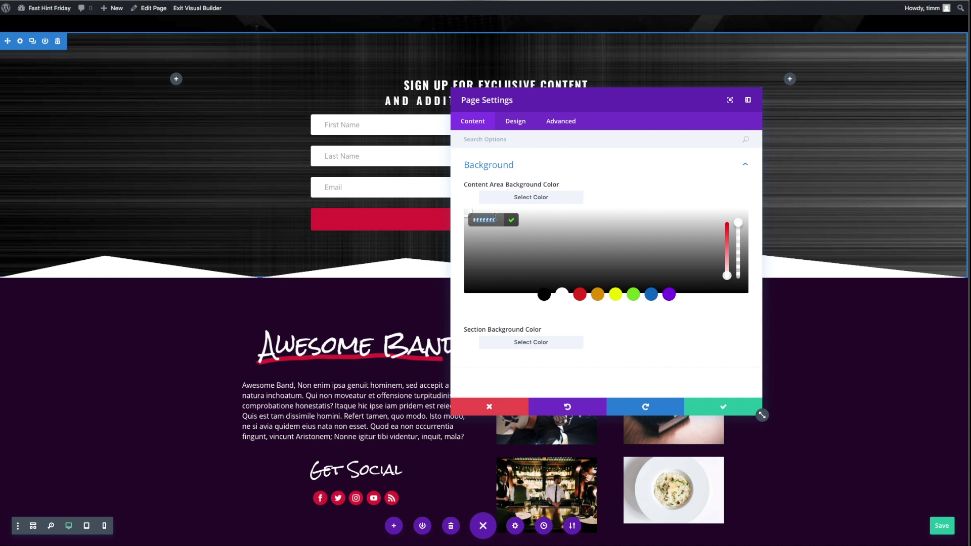
pyautogui.click(545, 262)
pyautogui.moveTo(544, 262); pyautogui.dragTo(694, 277)
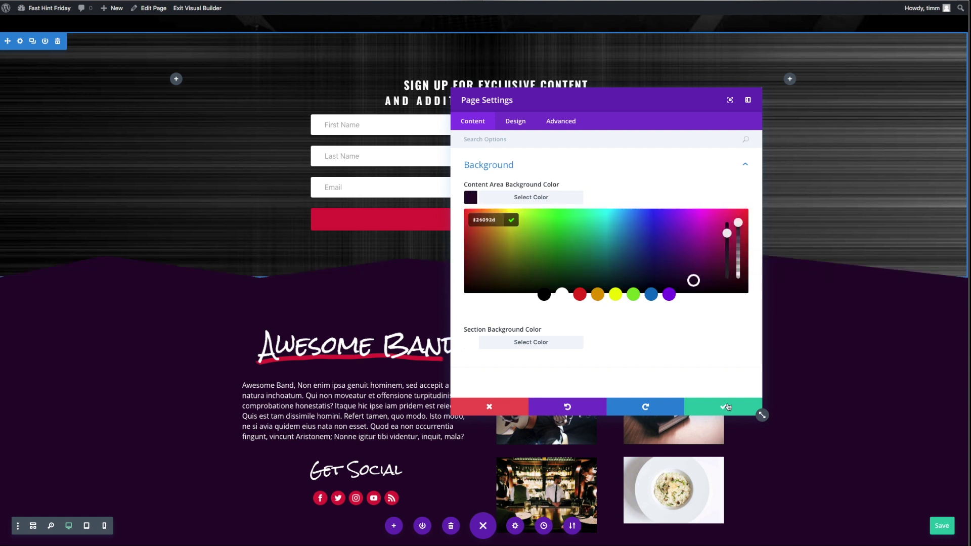
pyautogui.click(727, 408)
pyautogui.moveTo(48, 291)
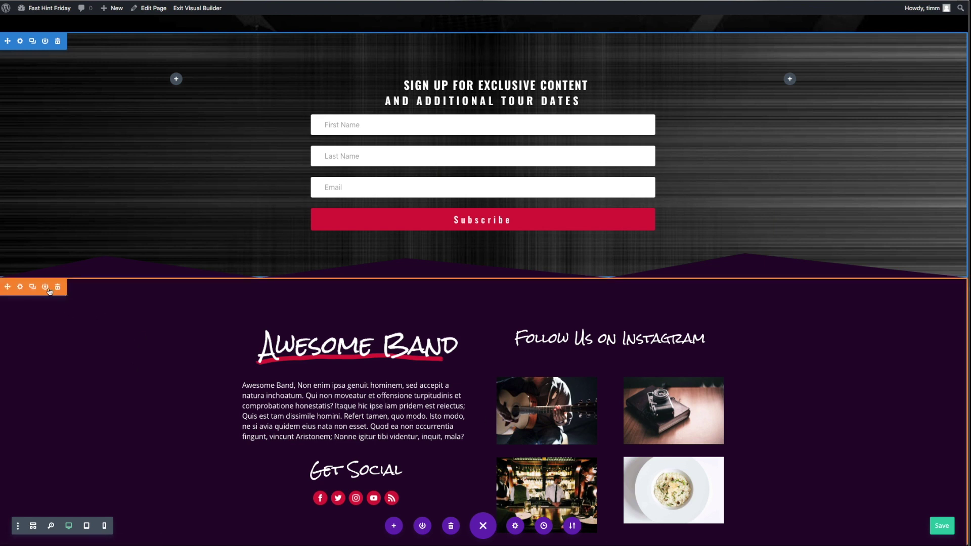